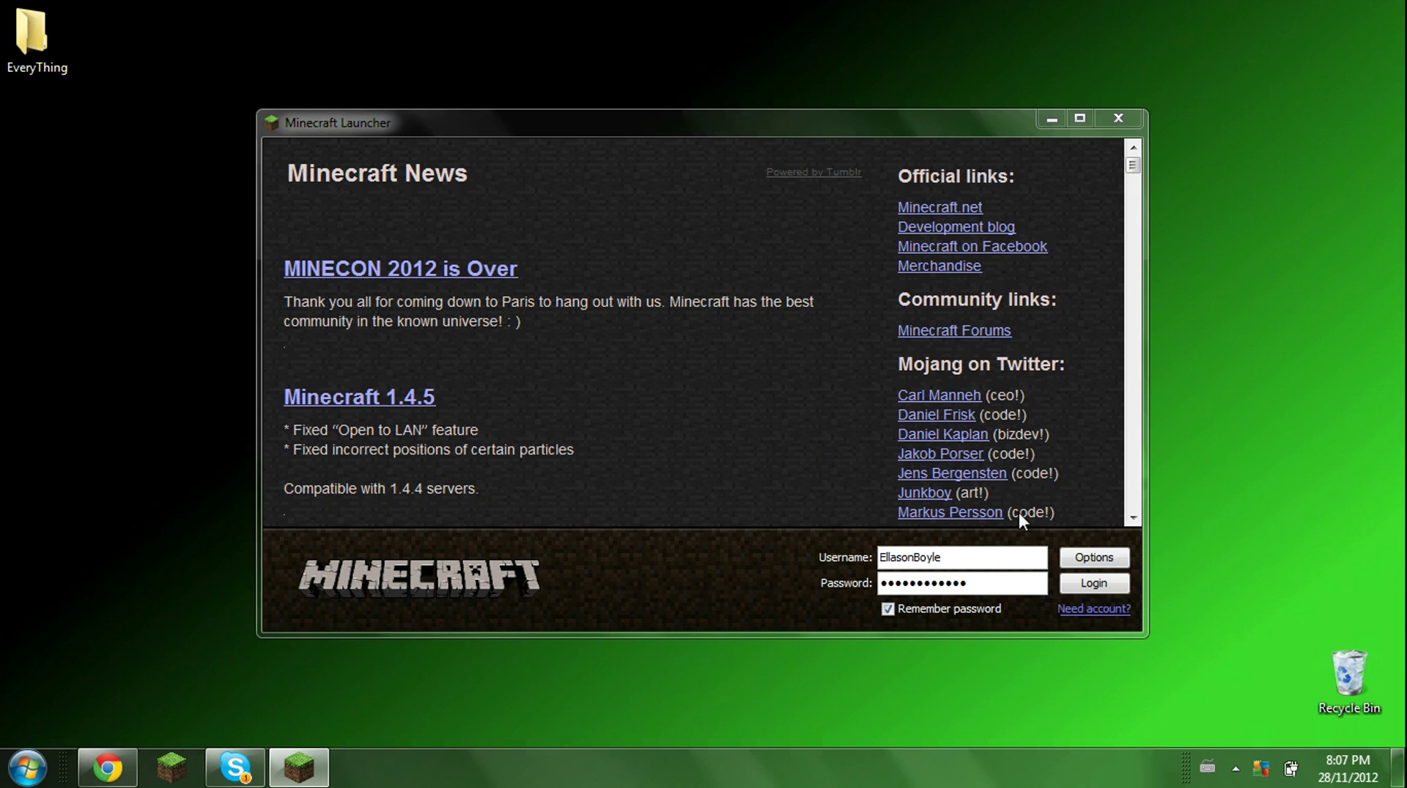
Step: Force a fresh Minecraft update and log in so the 1.4.5 packages download in the background
{"action": "left_click", "coordinate": [1102, 555]}
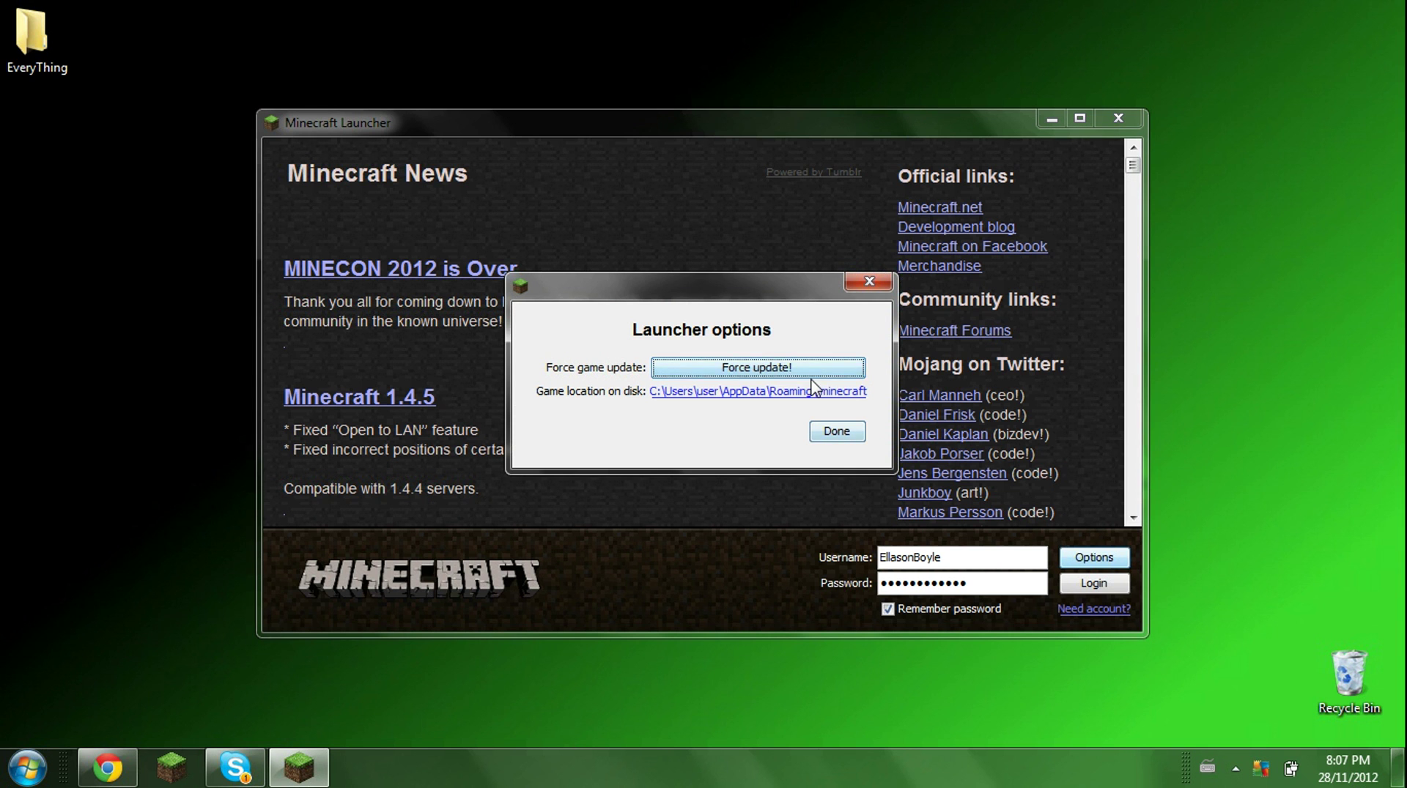
{"action": "left_click", "coordinate": [811, 369]}
{"action": "left_click", "coordinate": [835, 433]}
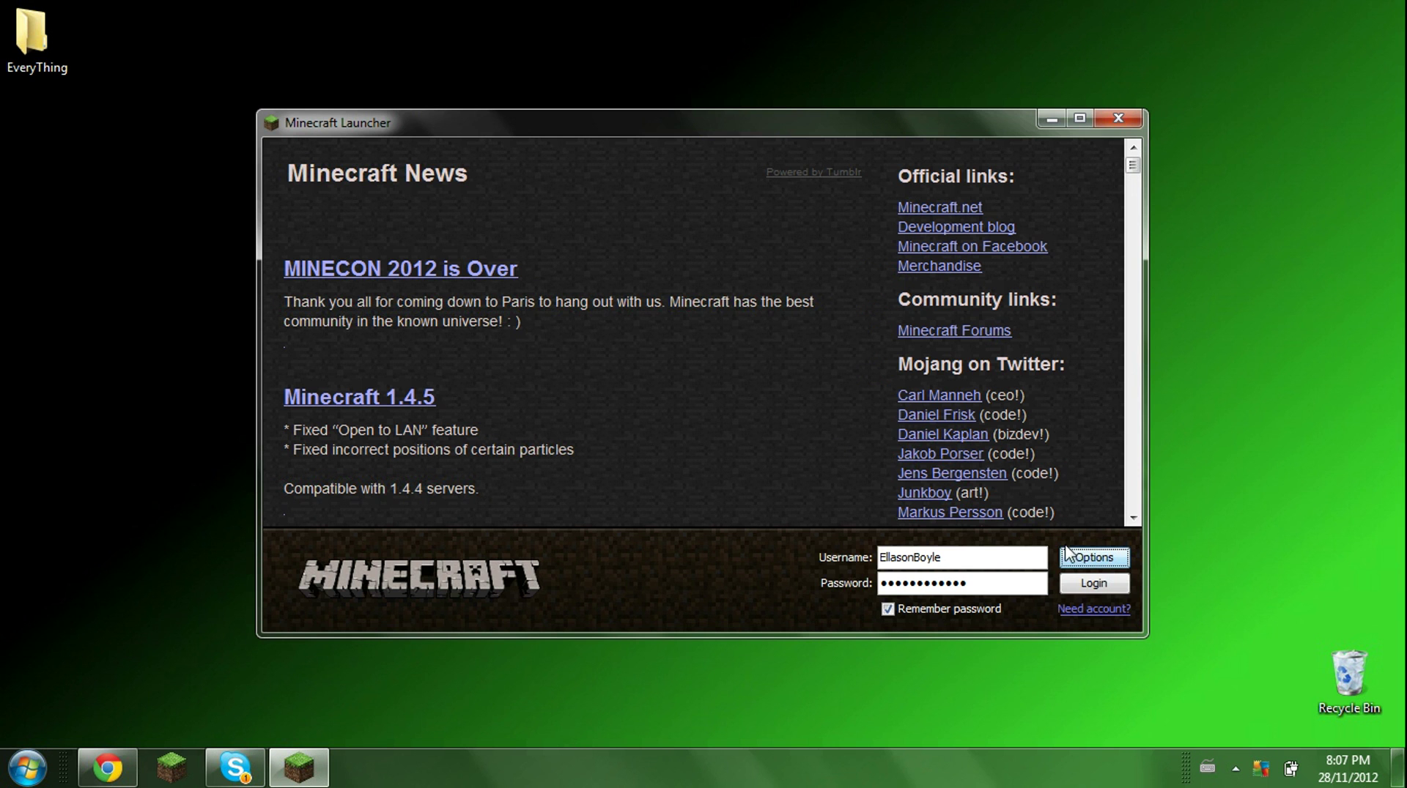
{"action": "left_click", "coordinate": [1094, 587]}
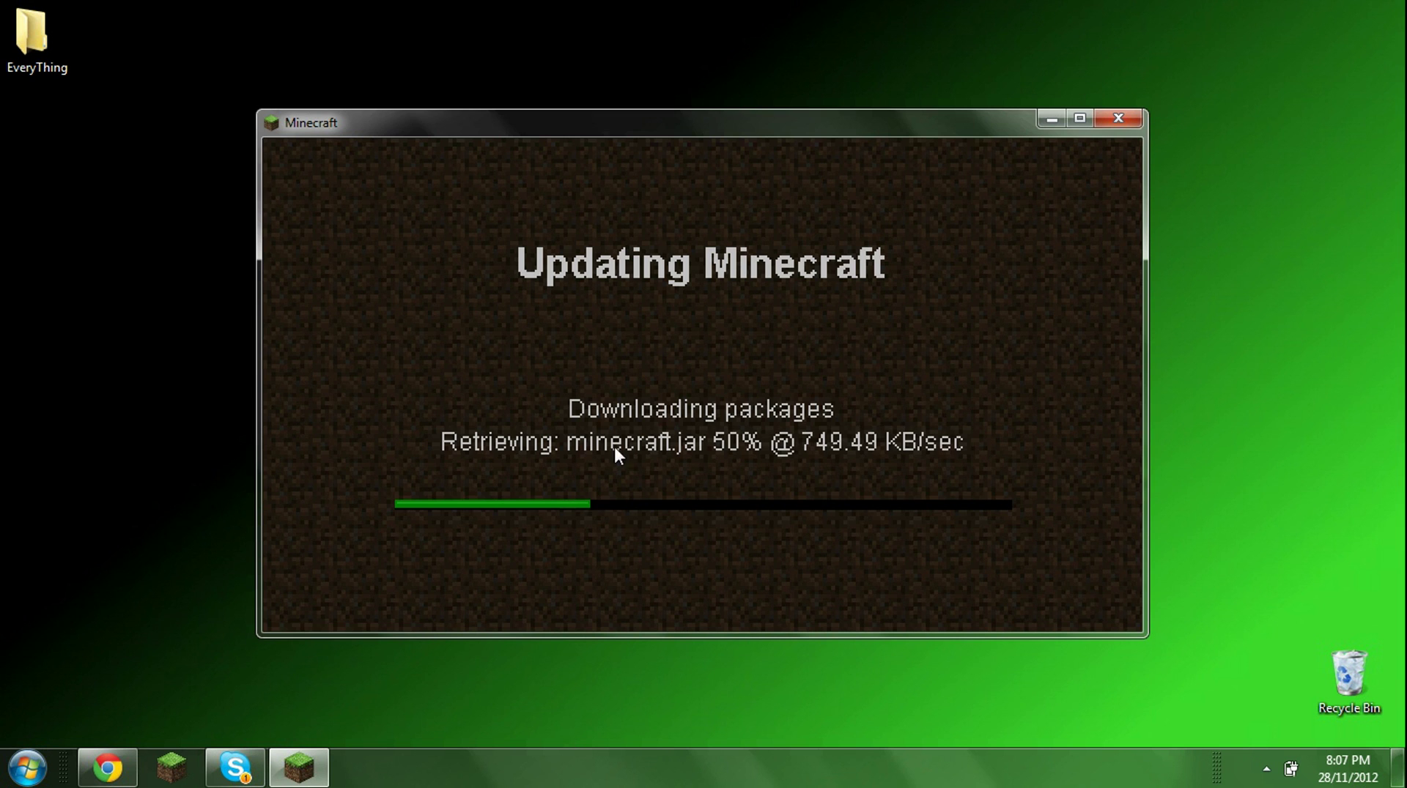
{"action": "left_click", "coordinate": [1051, 119]}
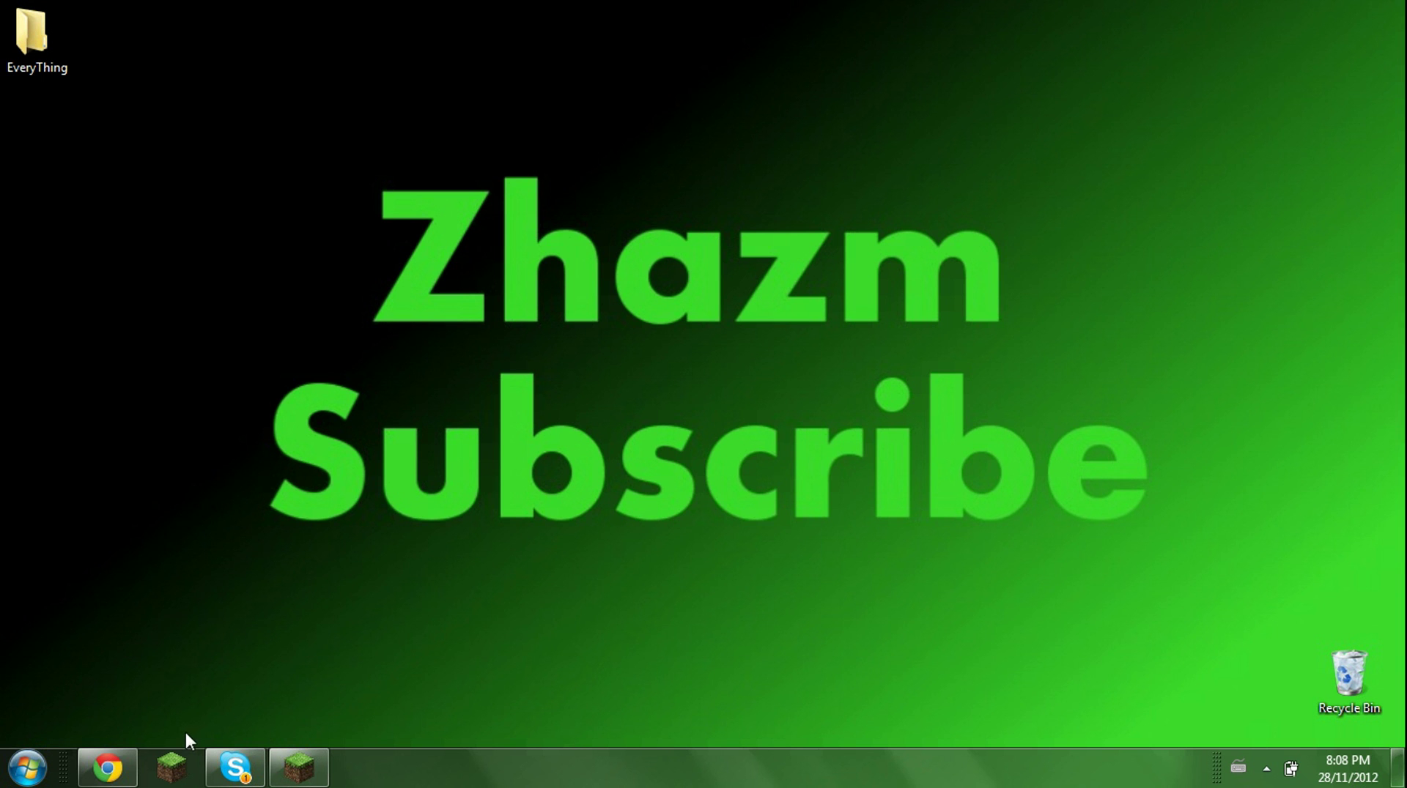
Step: Bring Google Chrome back up from the taskbar
{"action": "mouse_move", "coordinate": [110, 765]}
{"action": "left_click", "coordinate": [135, 721]}
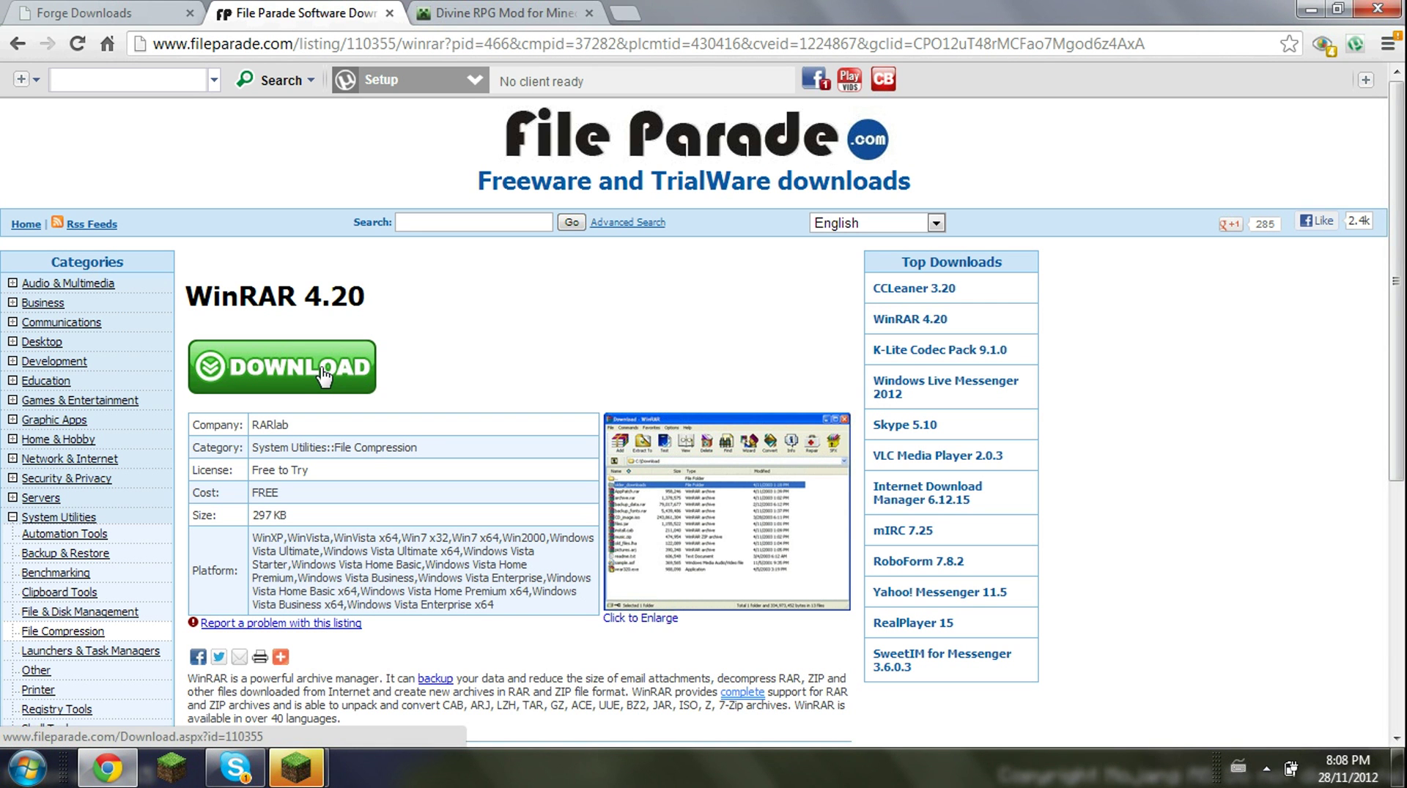
Step: Download the universal Forge 6.4.1.407 zip for 1.4.5, skipping the adf.ly ad
{"action": "left_click", "coordinate": [87, 21]}
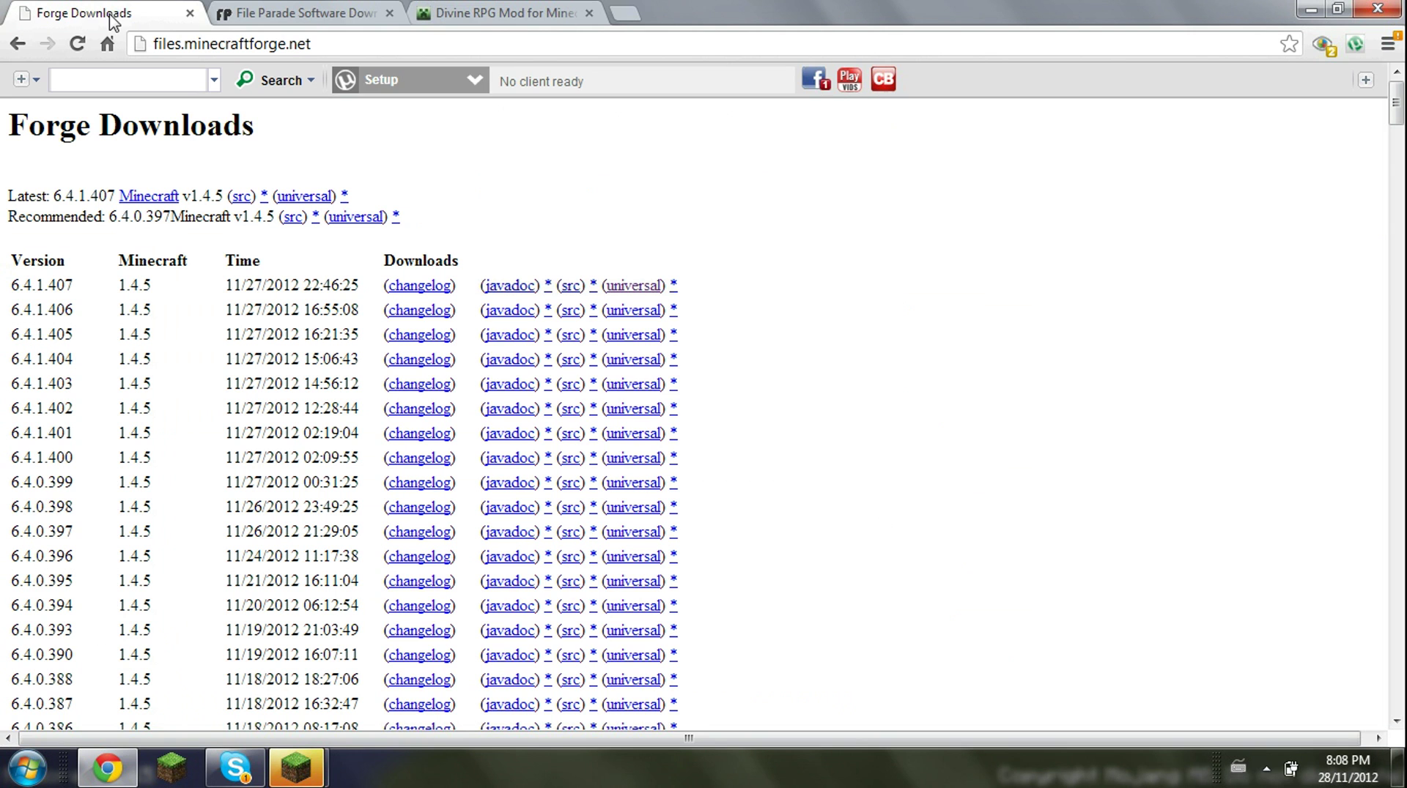
{"action": "left_click", "coordinate": [647, 291]}
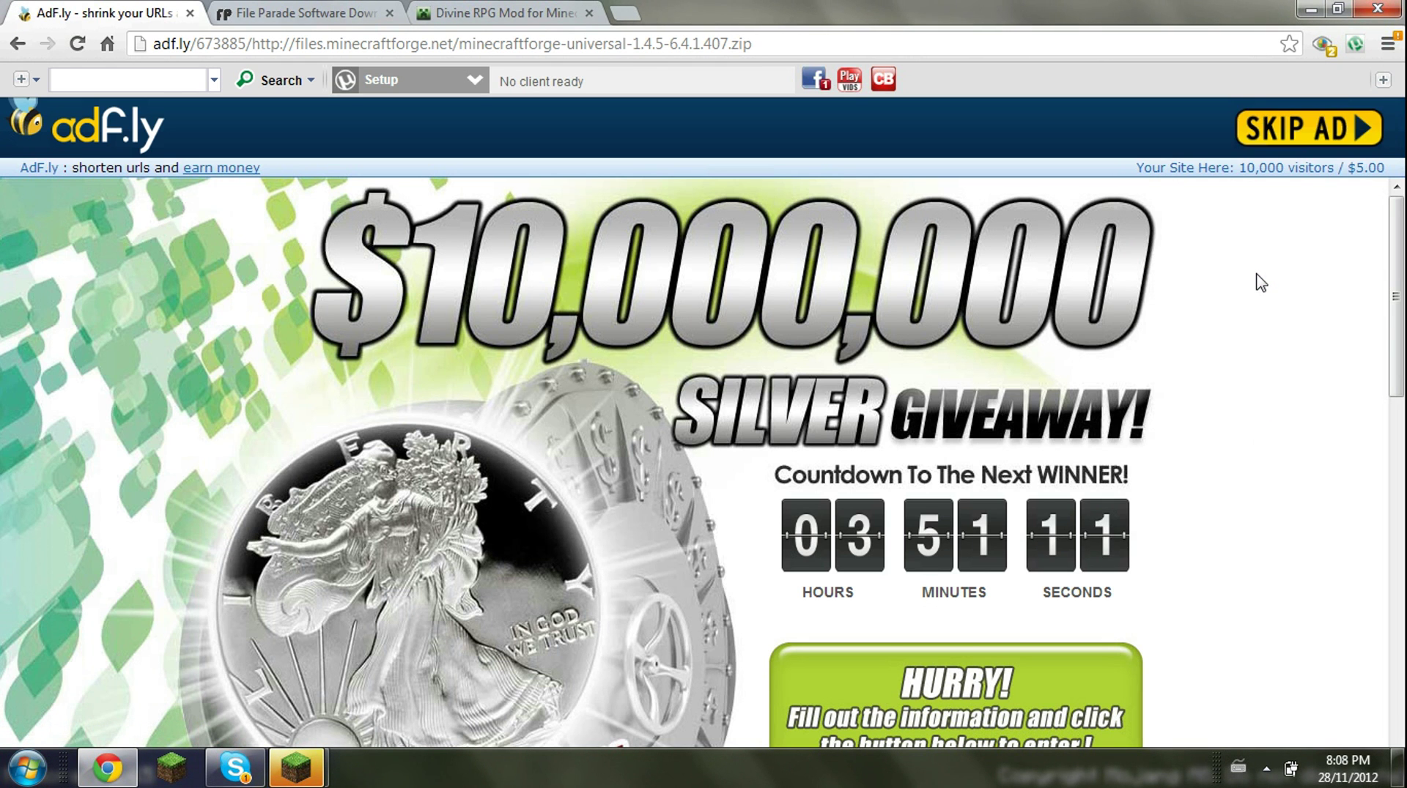
{"action": "left_click", "coordinate": [1367, 130]}
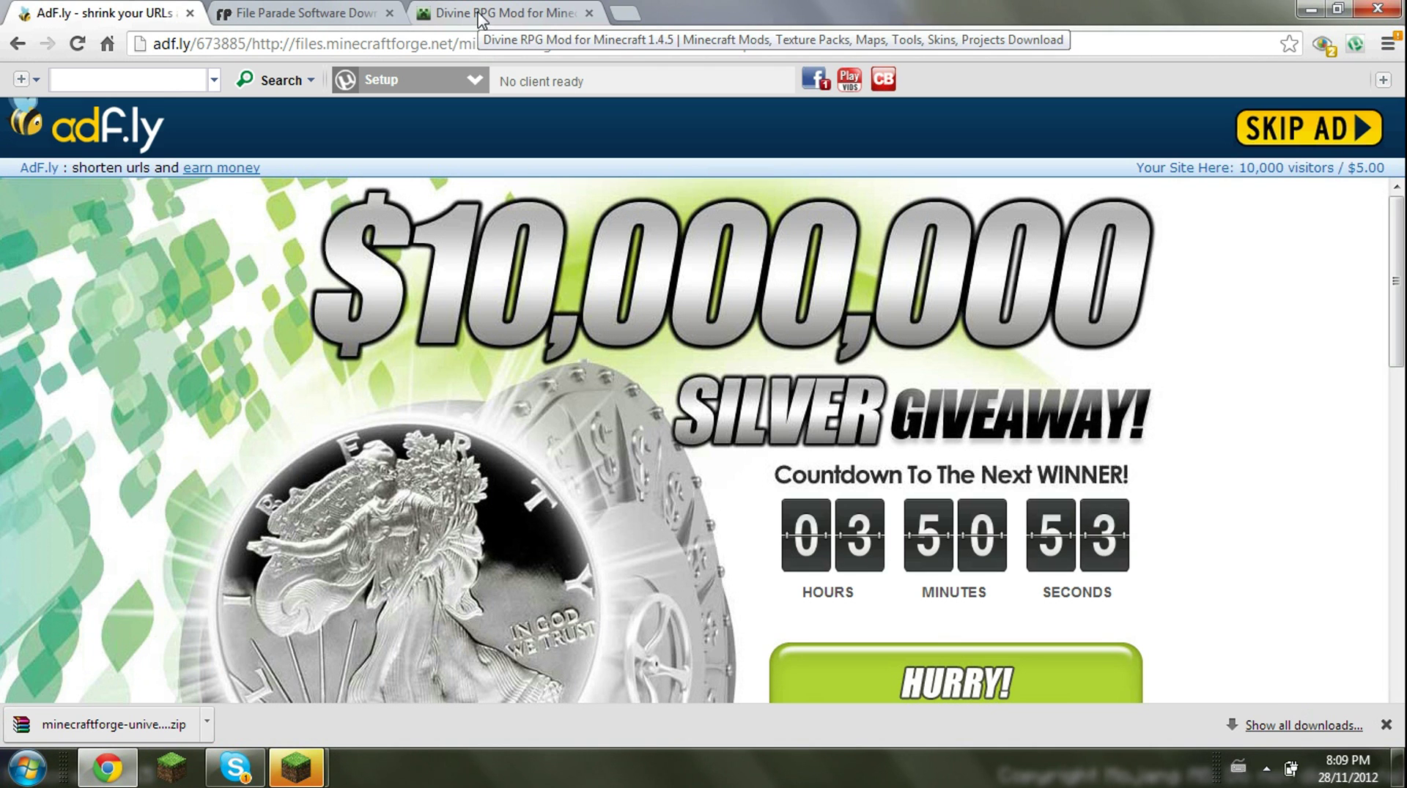
Step: Follow the Divine RPG Mod page's download link to the File Dropper page for DivineRPG v1.1.jar
{"action": "left_click", "coordinate": [480, 15]}
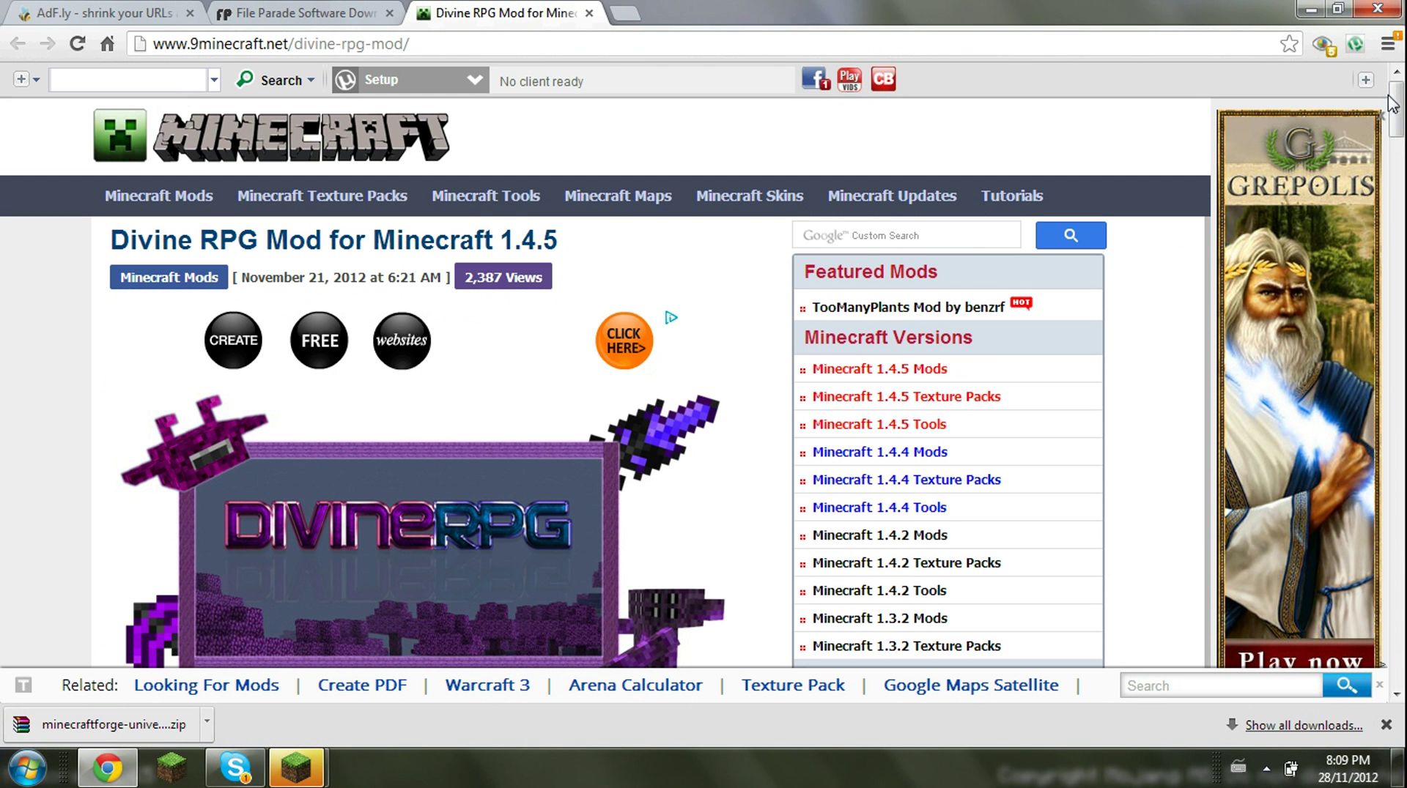
{"action": "mouse_move", "coordinate": [1401, 109]}
{"action": "left_mouse_down"}
{"action": "mouse_move", "coordinate": [1395, 592]}
{"action": "mouse_move", "coordinate": [1394, 554]}
{"action": "left_mouse_up"}
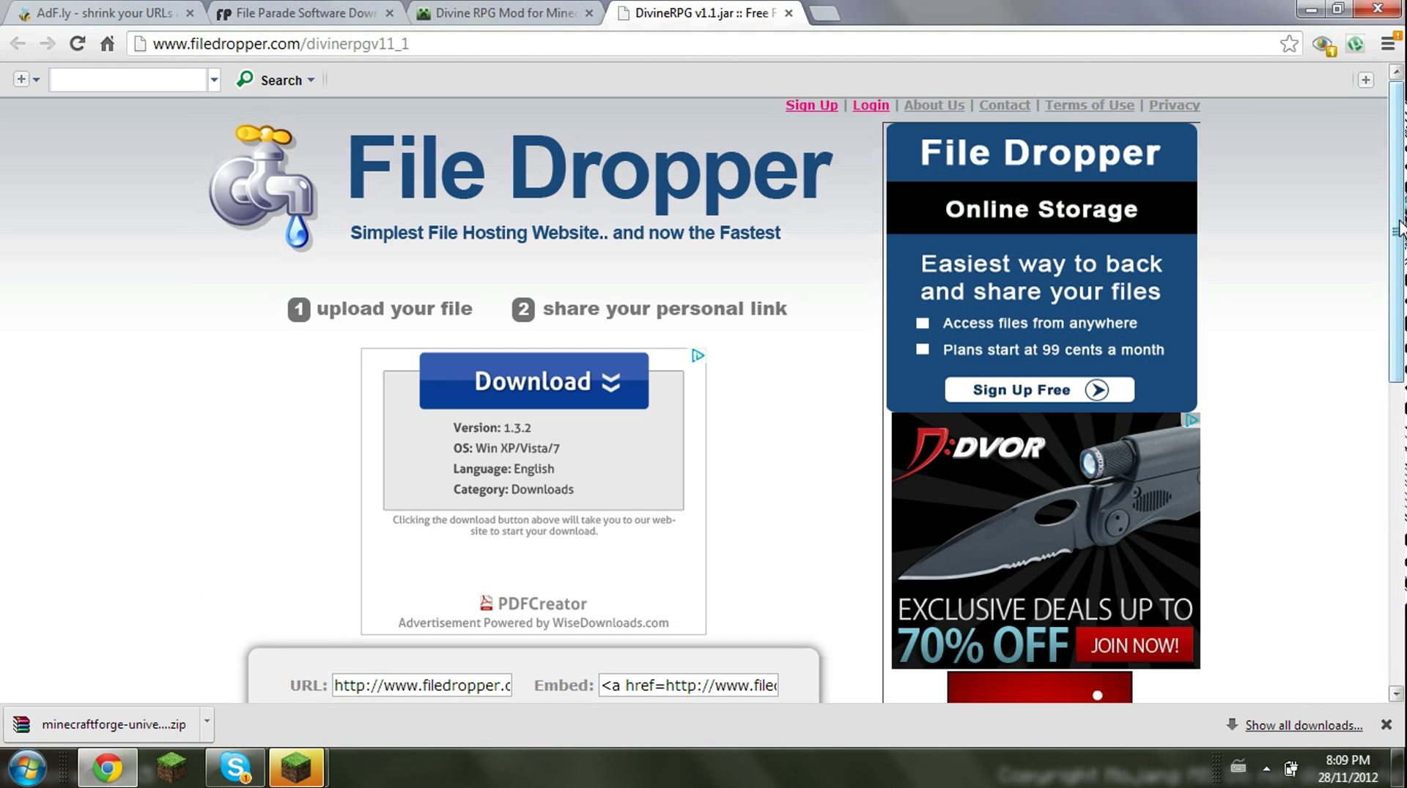
{"action": "left_click_drag", "start_coordinate": [1399, 229], "coordinate": [1399, 253]}
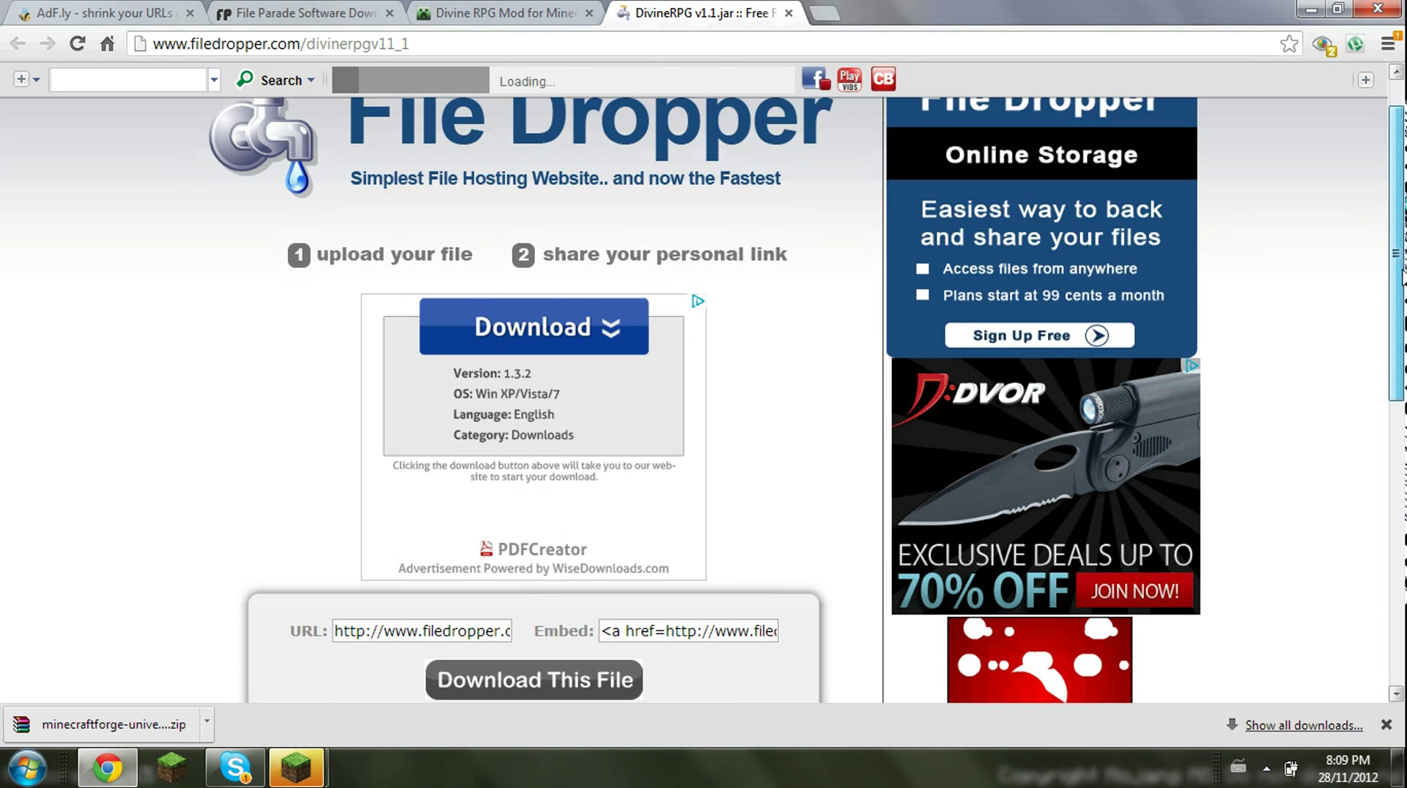
{"action": "left_click_drag", "start_coordinate": [1402, 277], "coordinate": [1402, 364]}
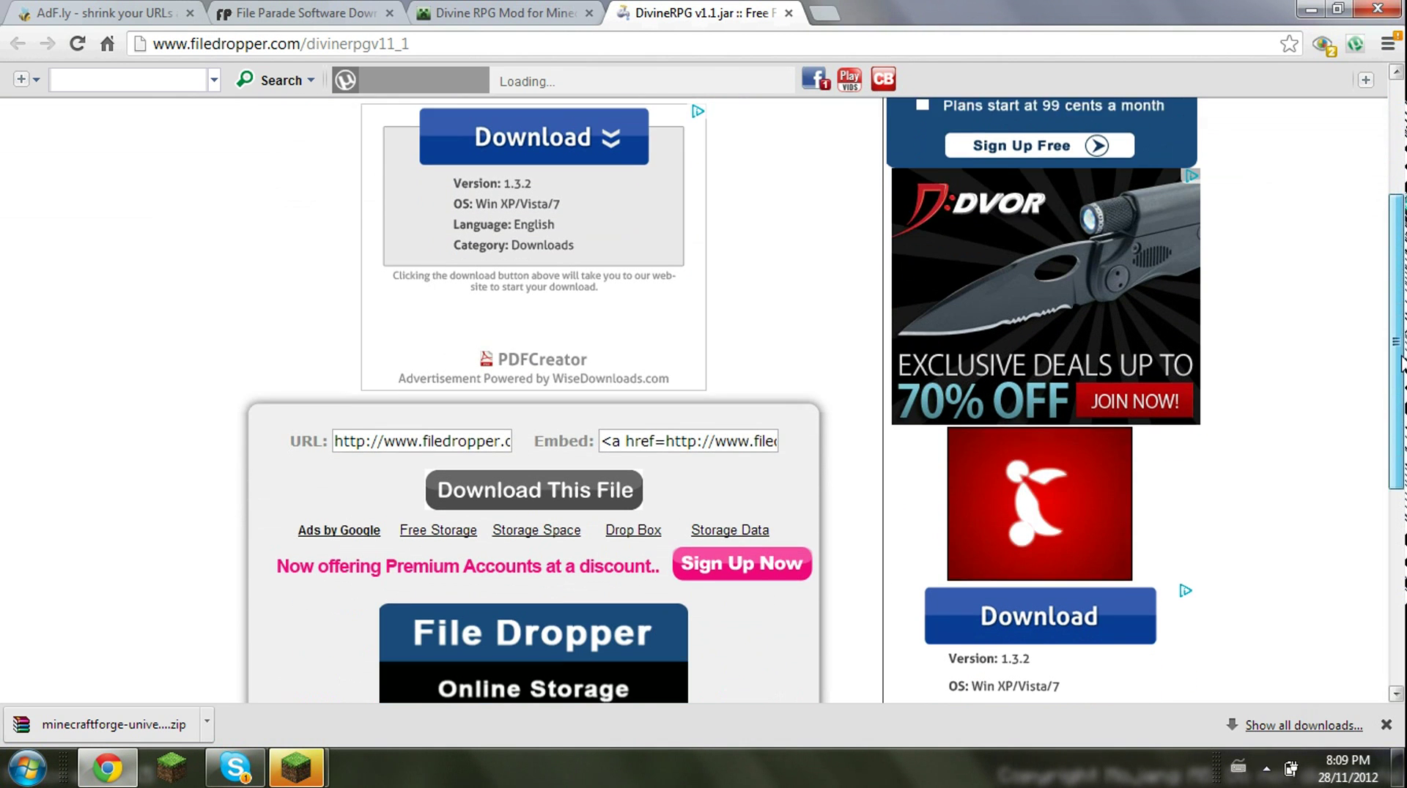
Step: Download DivineRPG v1.1.jar by answering the captcha, and keep it despite the harmful-file warning
{"action": "left_click", "coordinate": [540, 486]}
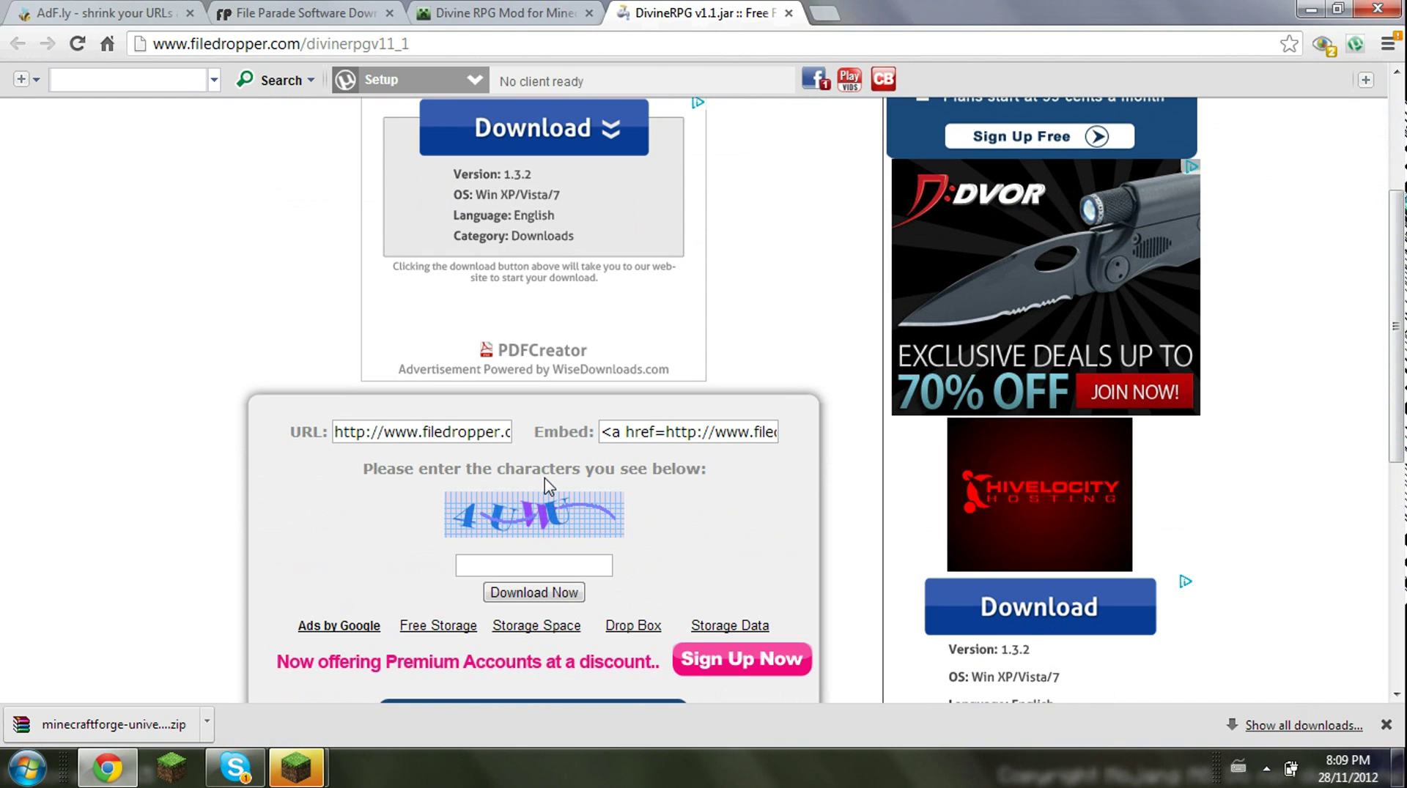
{"action": "left_click", "coordinate": [504, 560]}
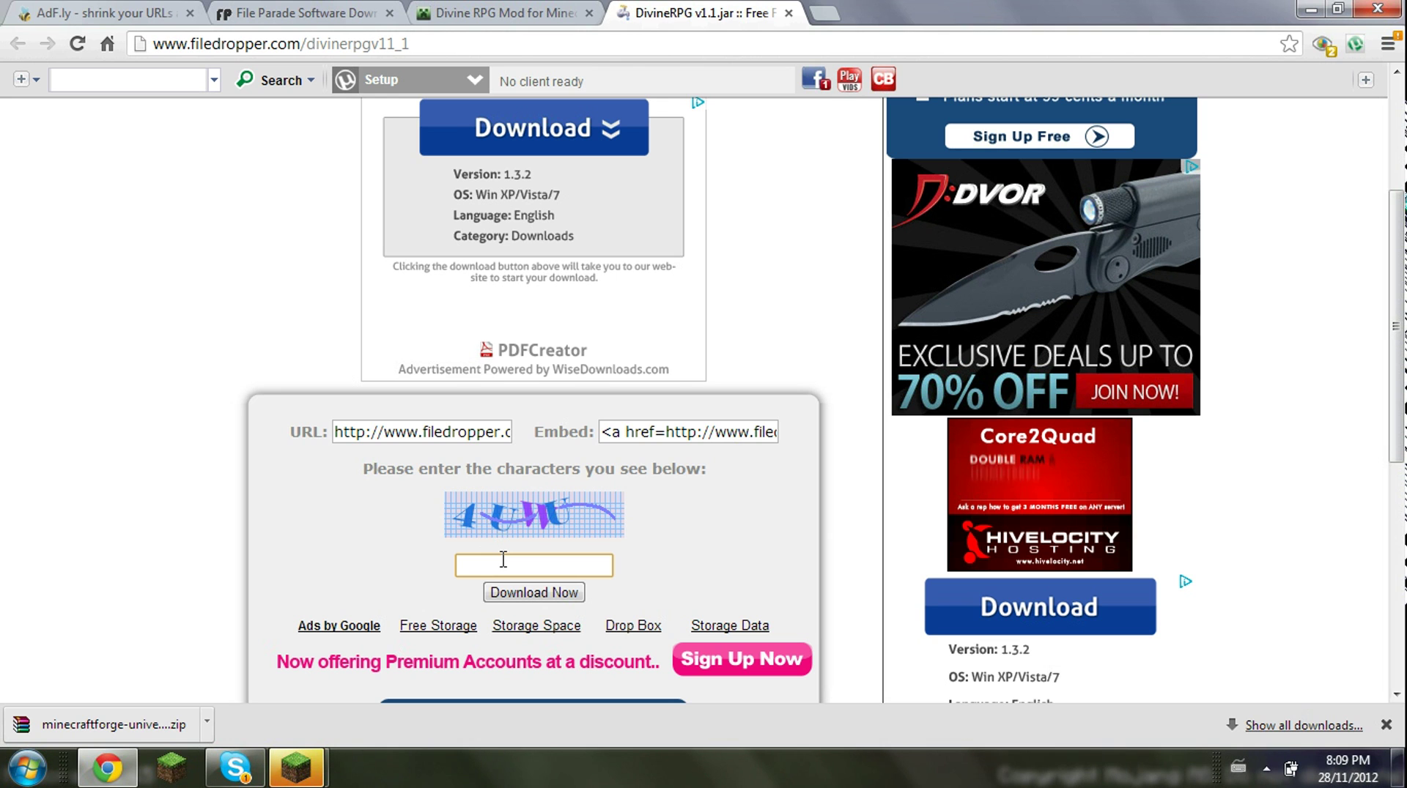
{"action": "type", "text": "4"}
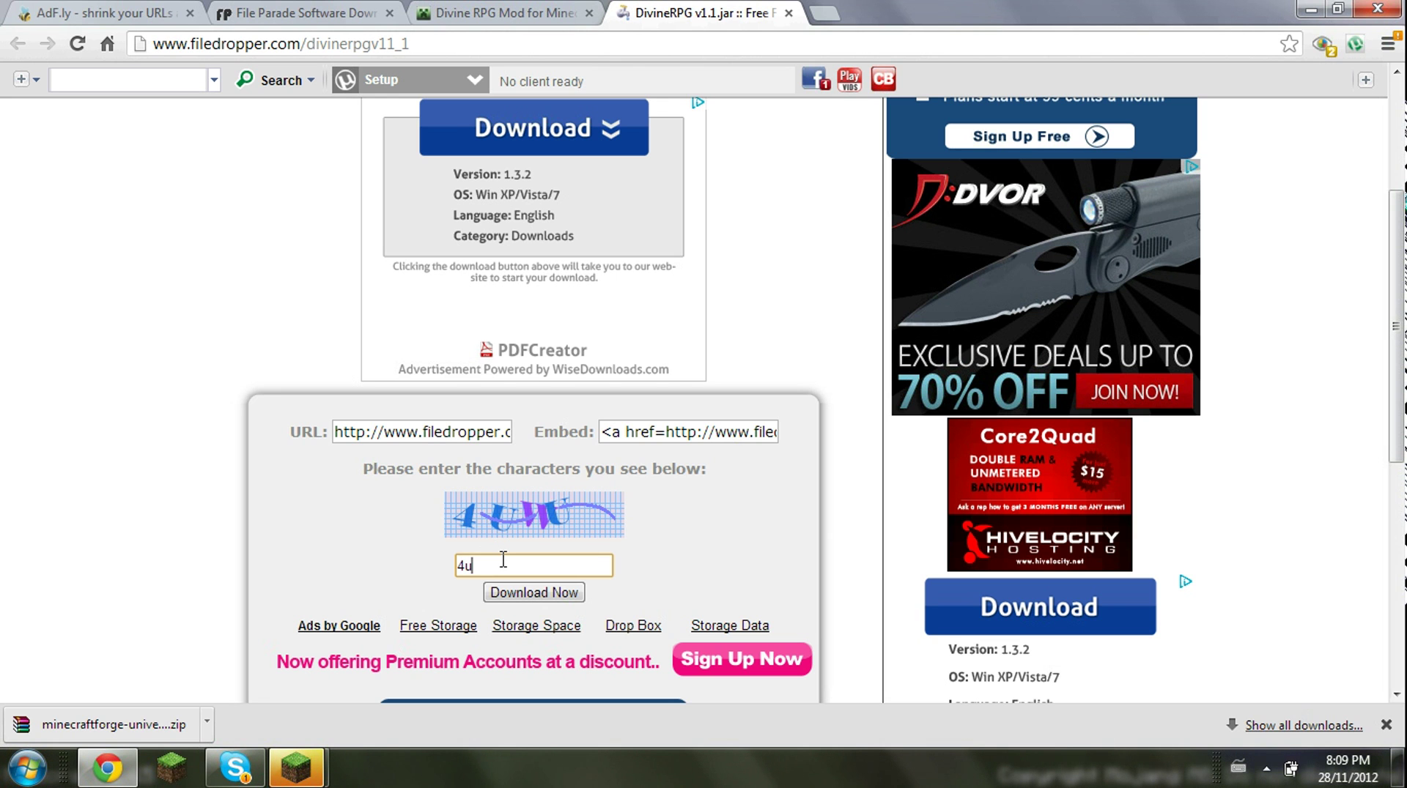
{"action": "type", "text": "u"}
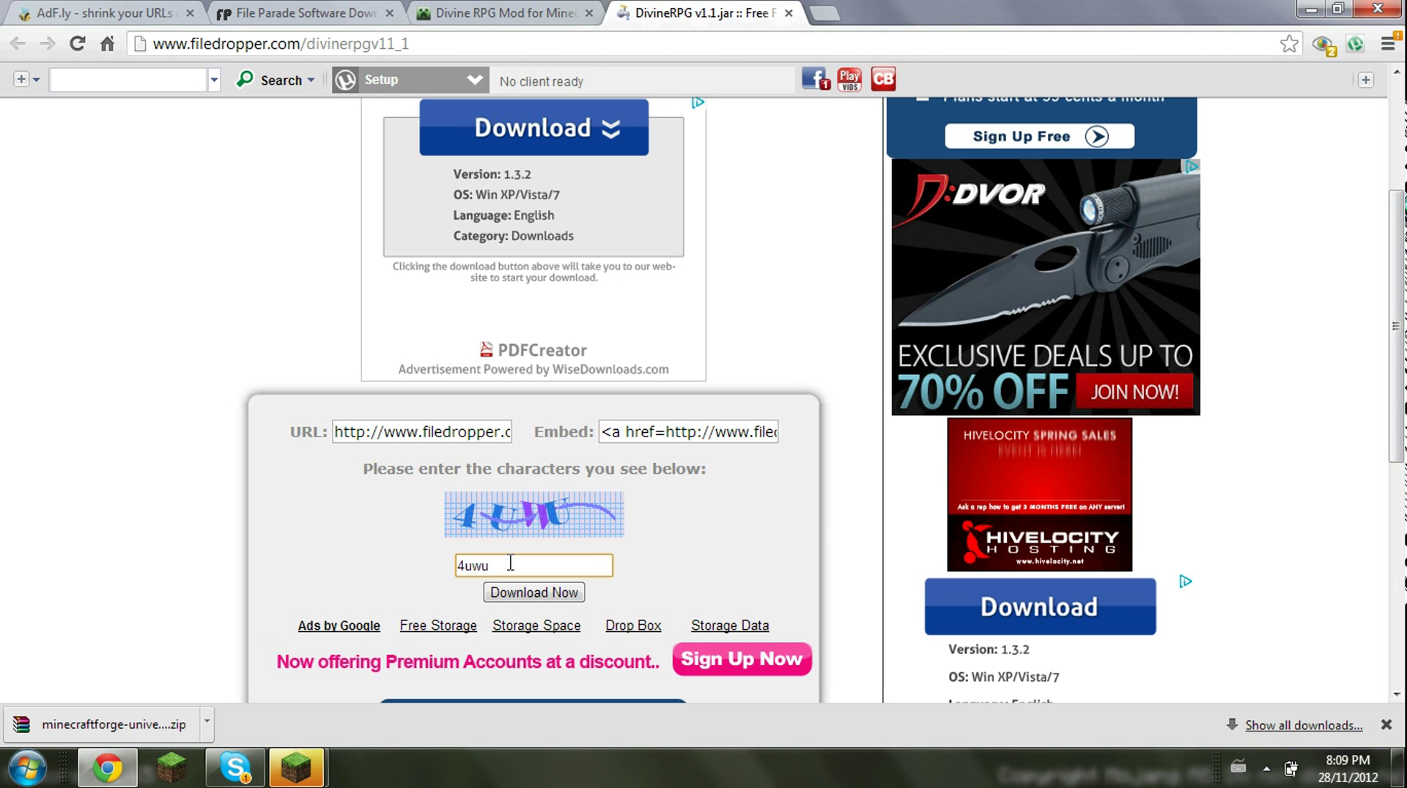
{"action": "left_click", "coordinate": [555, 597]}
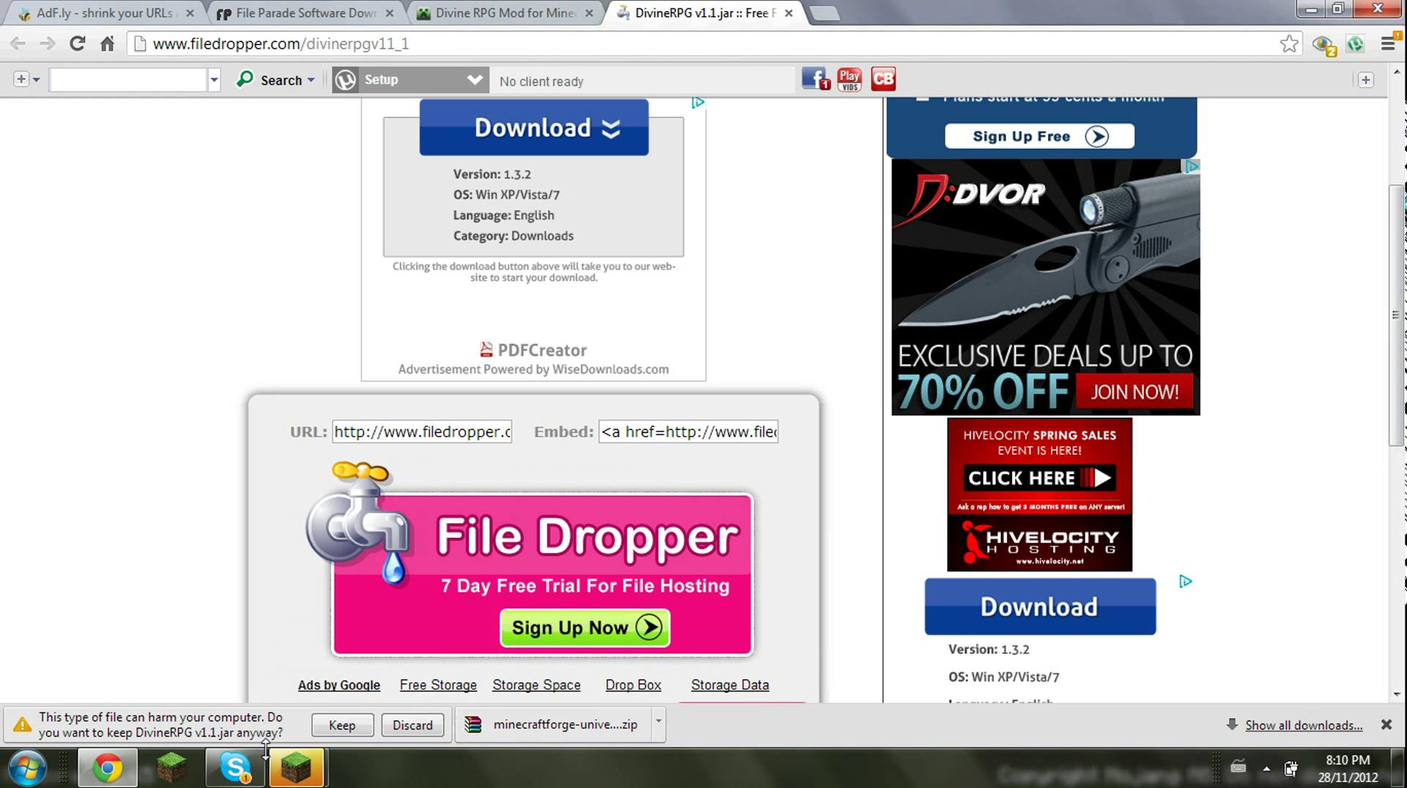
{"action": "left_click", "coordinate": [342, 725]}
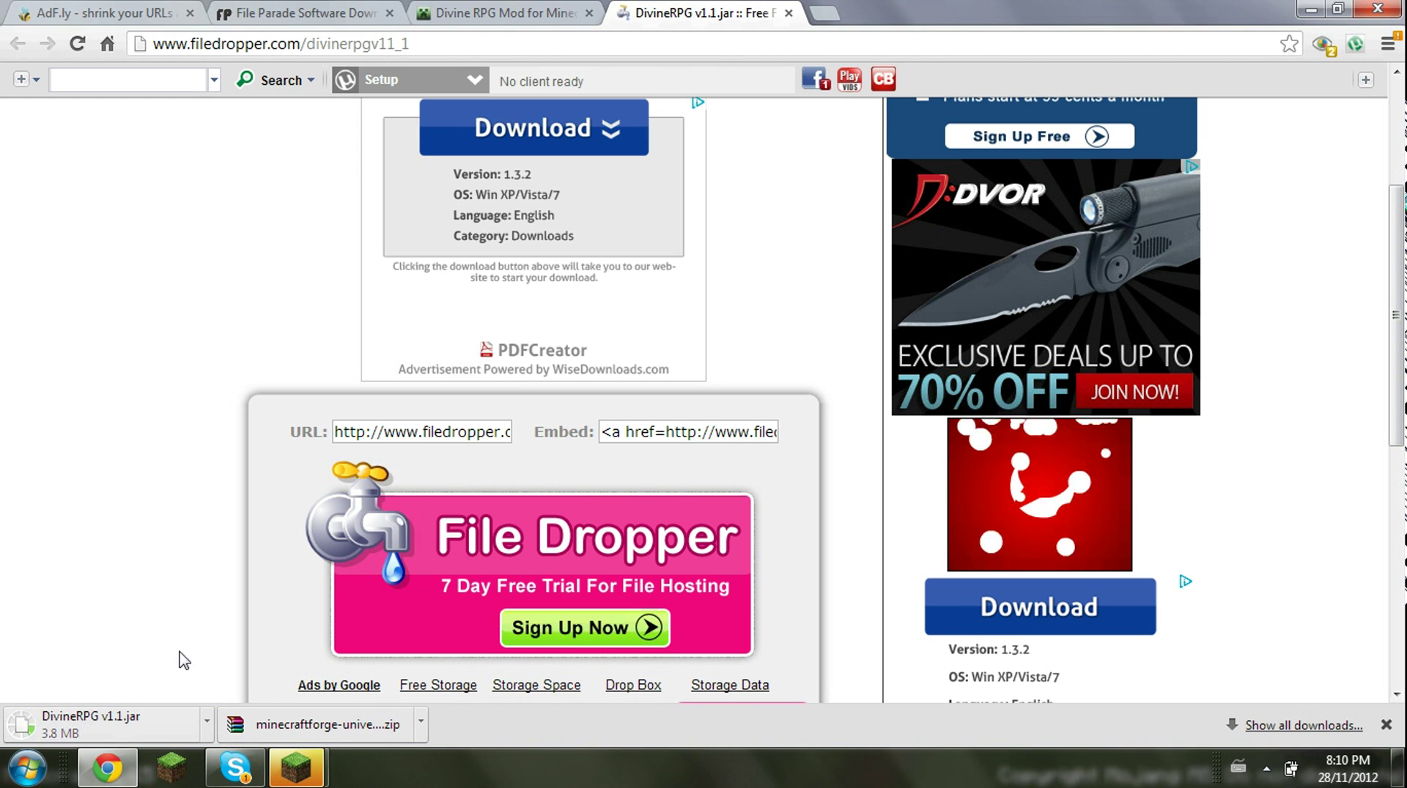
Step: Show the downloaded Forge universal zip in its Downloads folder and minimize Chrome
{"action": "left_click", "coordinate": [420, 724]}
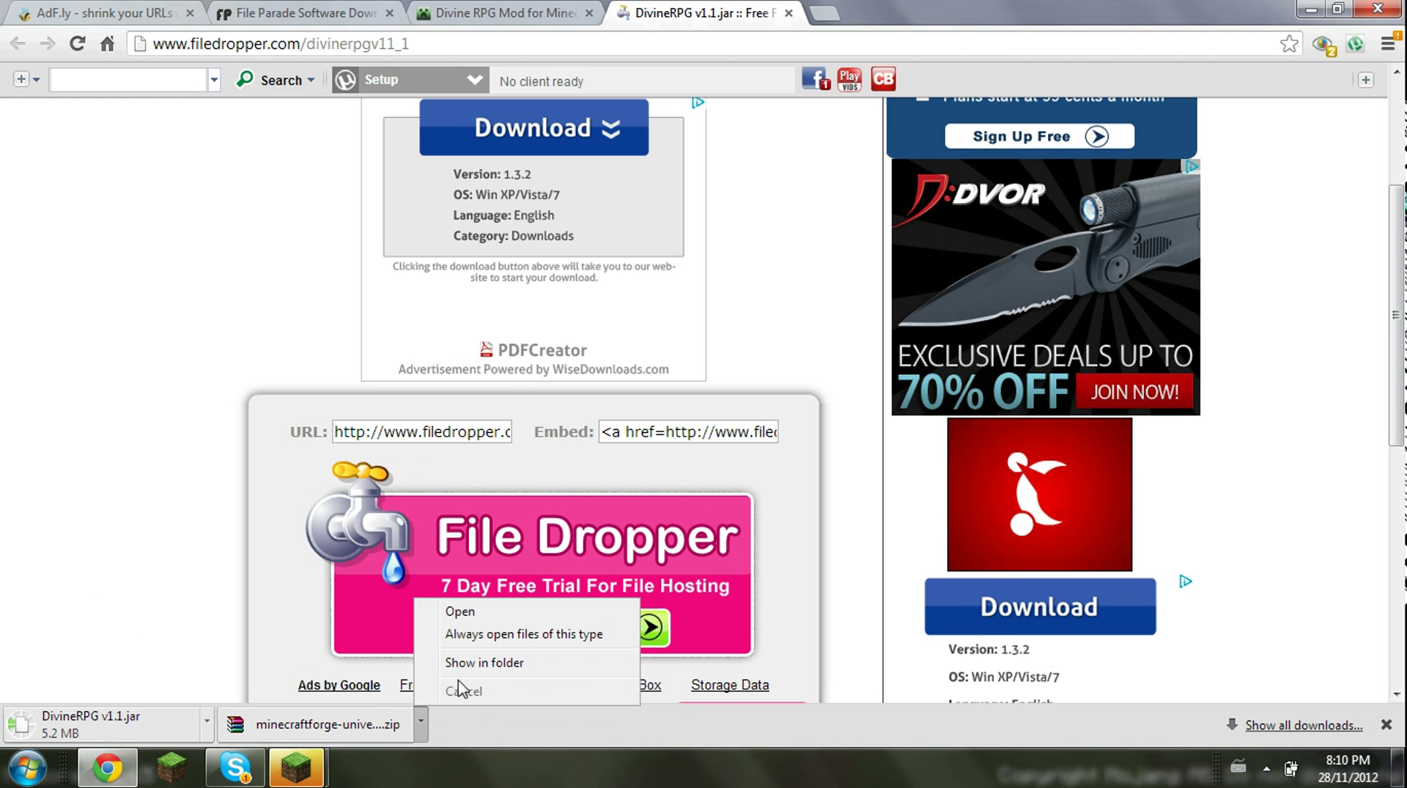
{"action": "left_click", "coordinate": [464, 665]}
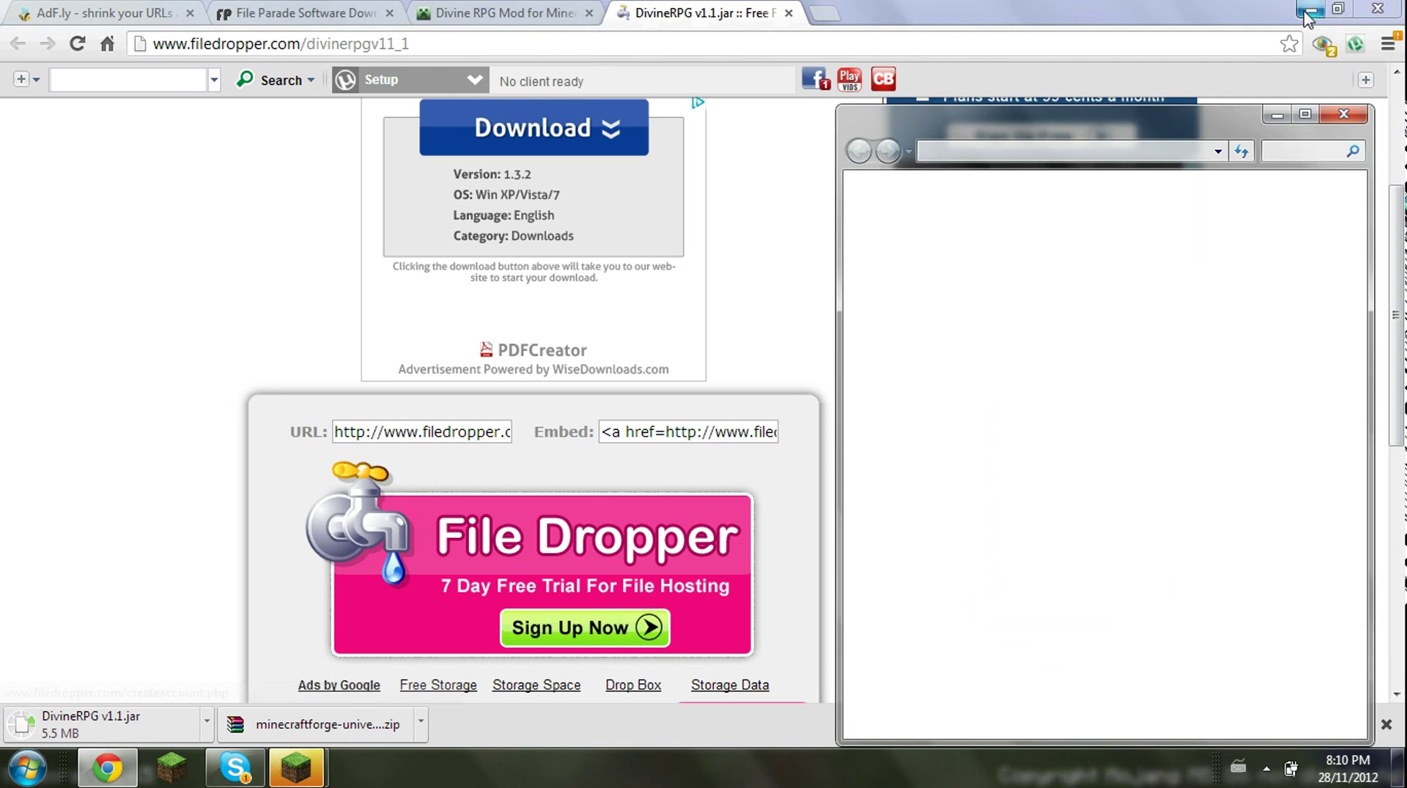
{"action": "left_click", "coordinate": [1309, 10]}
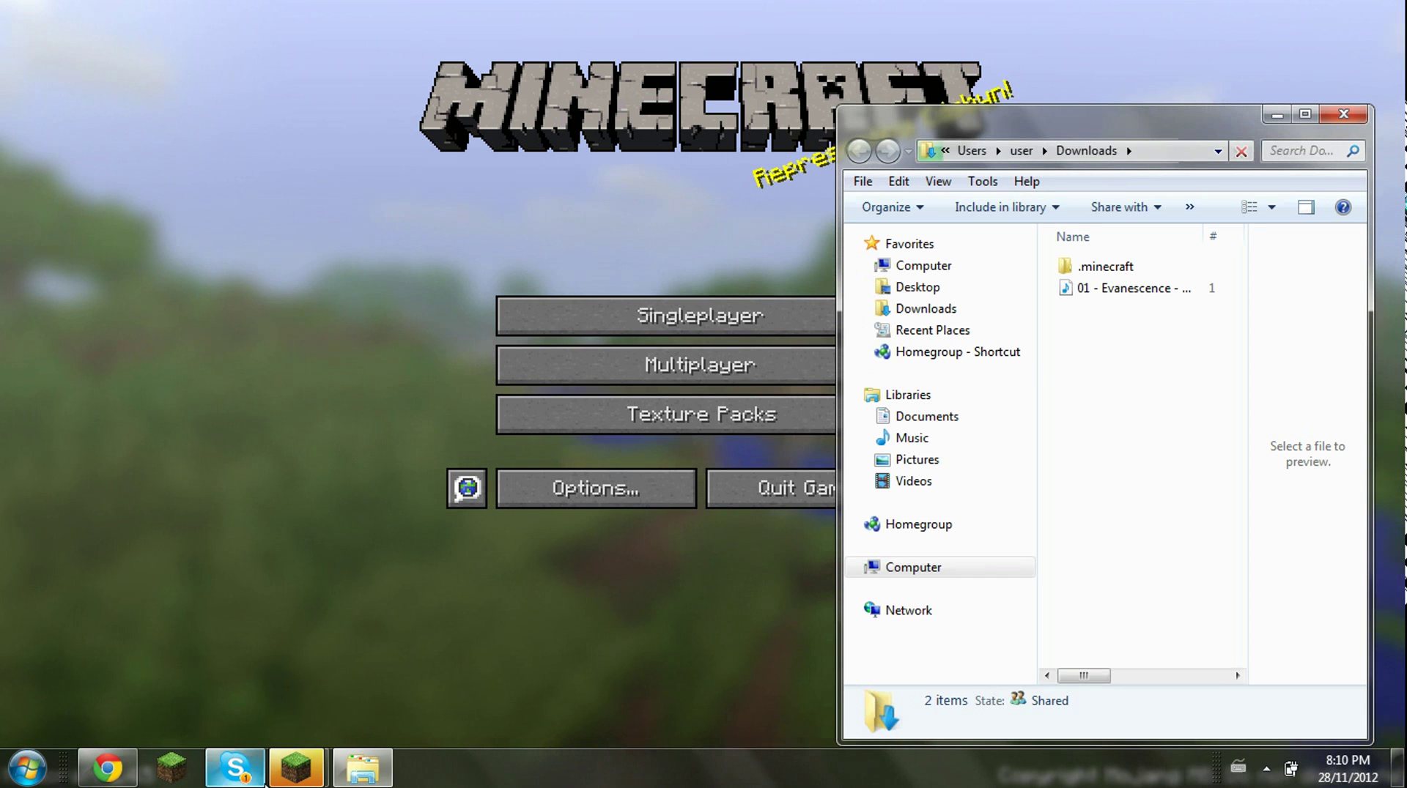
Step: Drag minecraftforge-universal-1.4.5-6.4.1.407 (1).zip from Downloads onto the desktop
{"action": "left_click", "coordinate": [296, 768]}
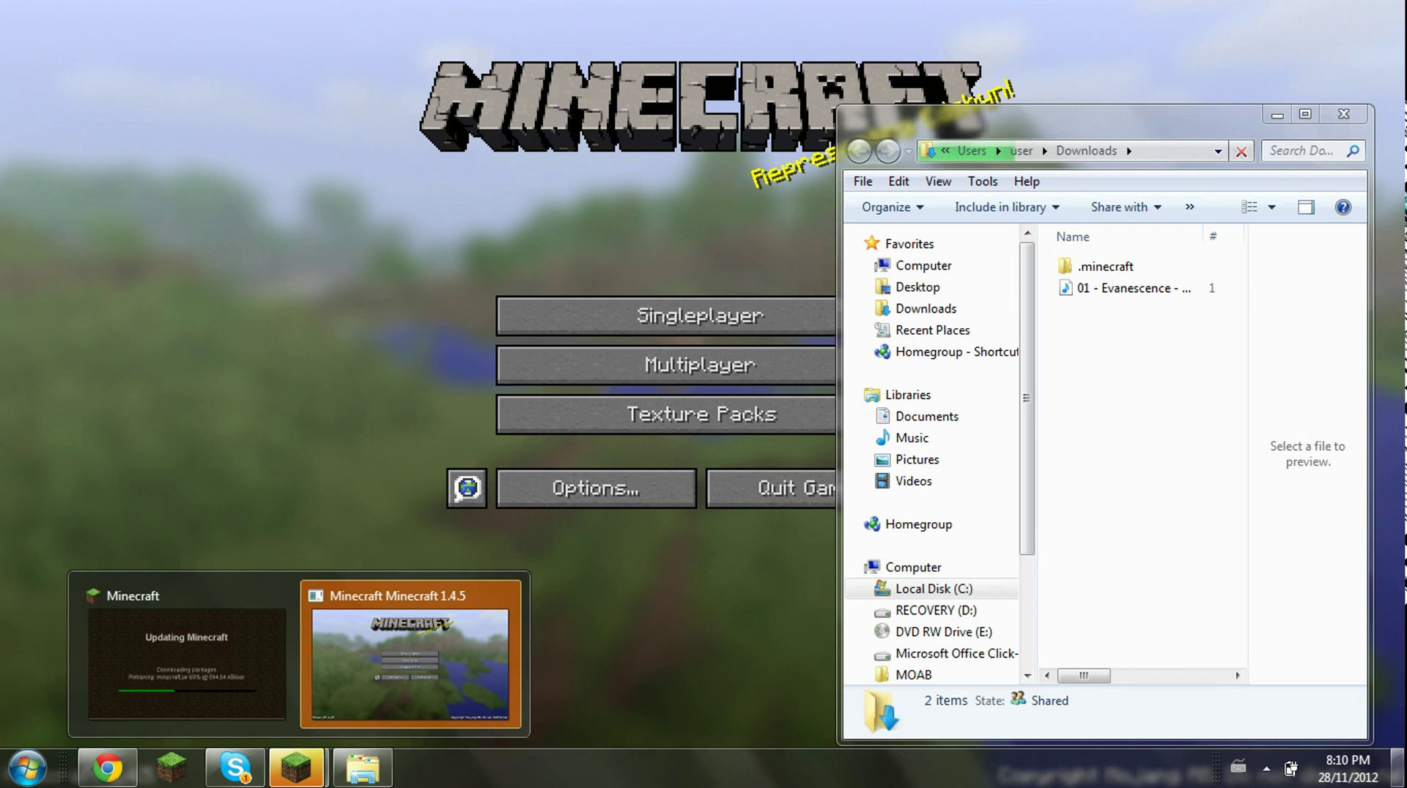
{"action": "left_click", "coordinate": [1396, 775]}
{"action": "left_click", "coordinate": [1397, 775]}
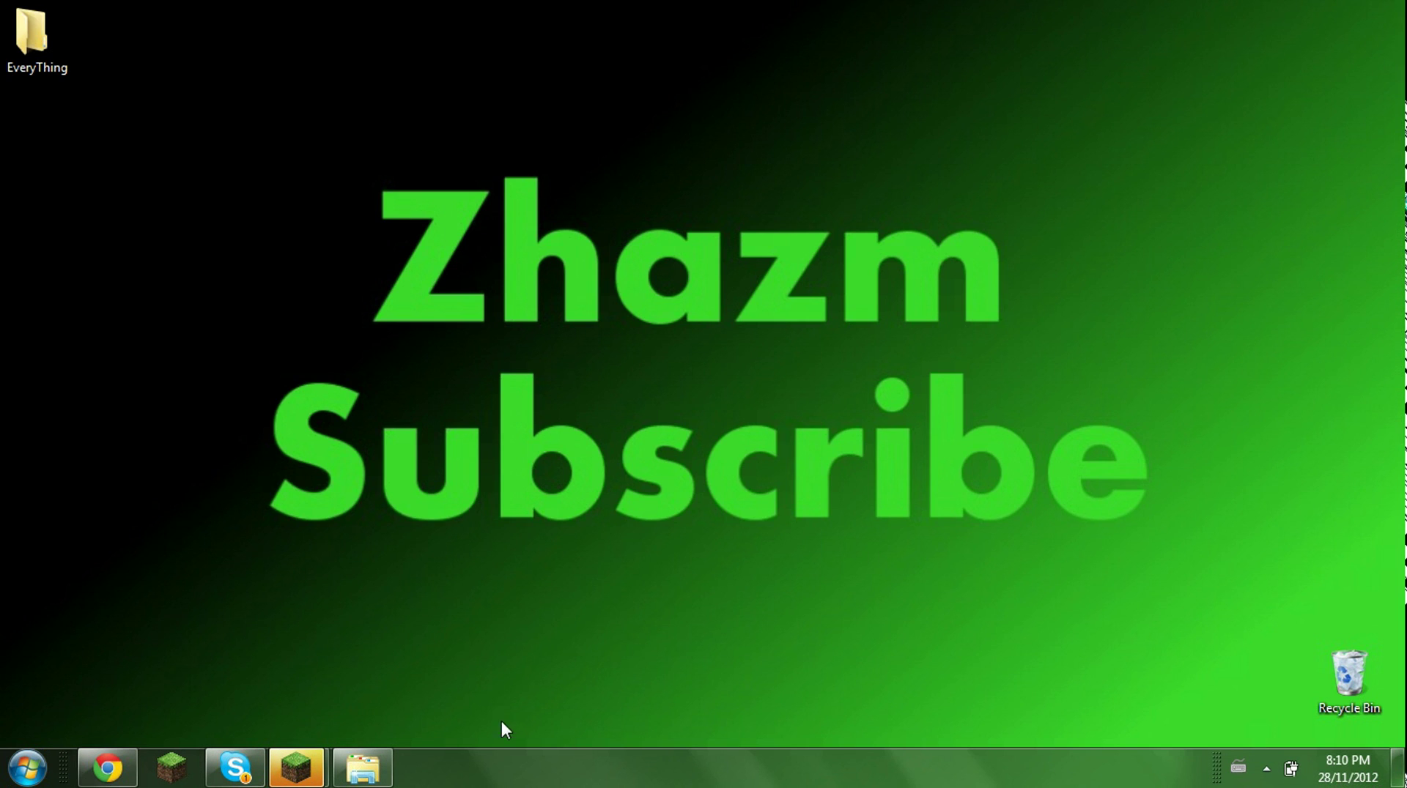
{"action": "left_click", "coordinate": [362, 768]}
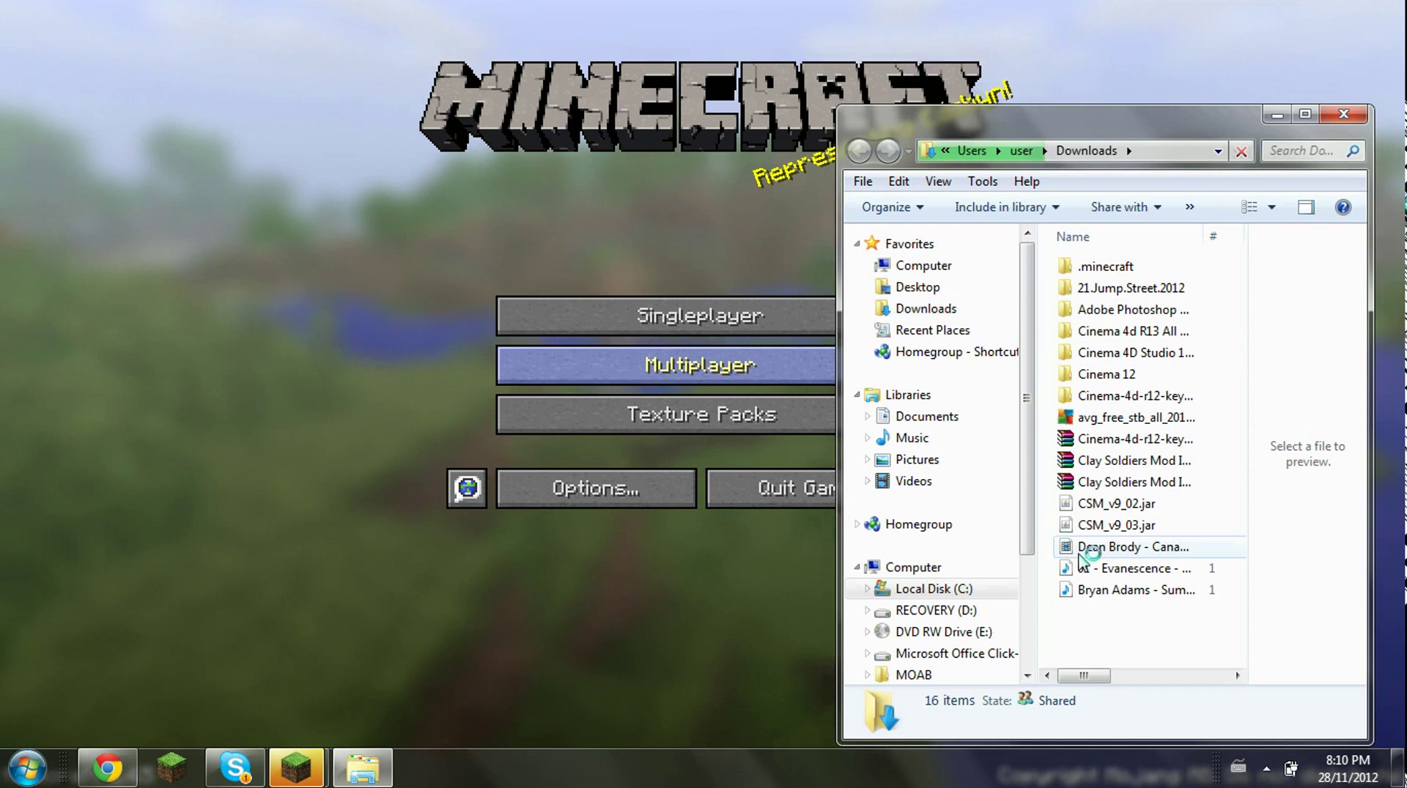
{"action": "scroll", "coordinate": [1169, 529], "scroll_direction": "down", "scroll_amount": 3}
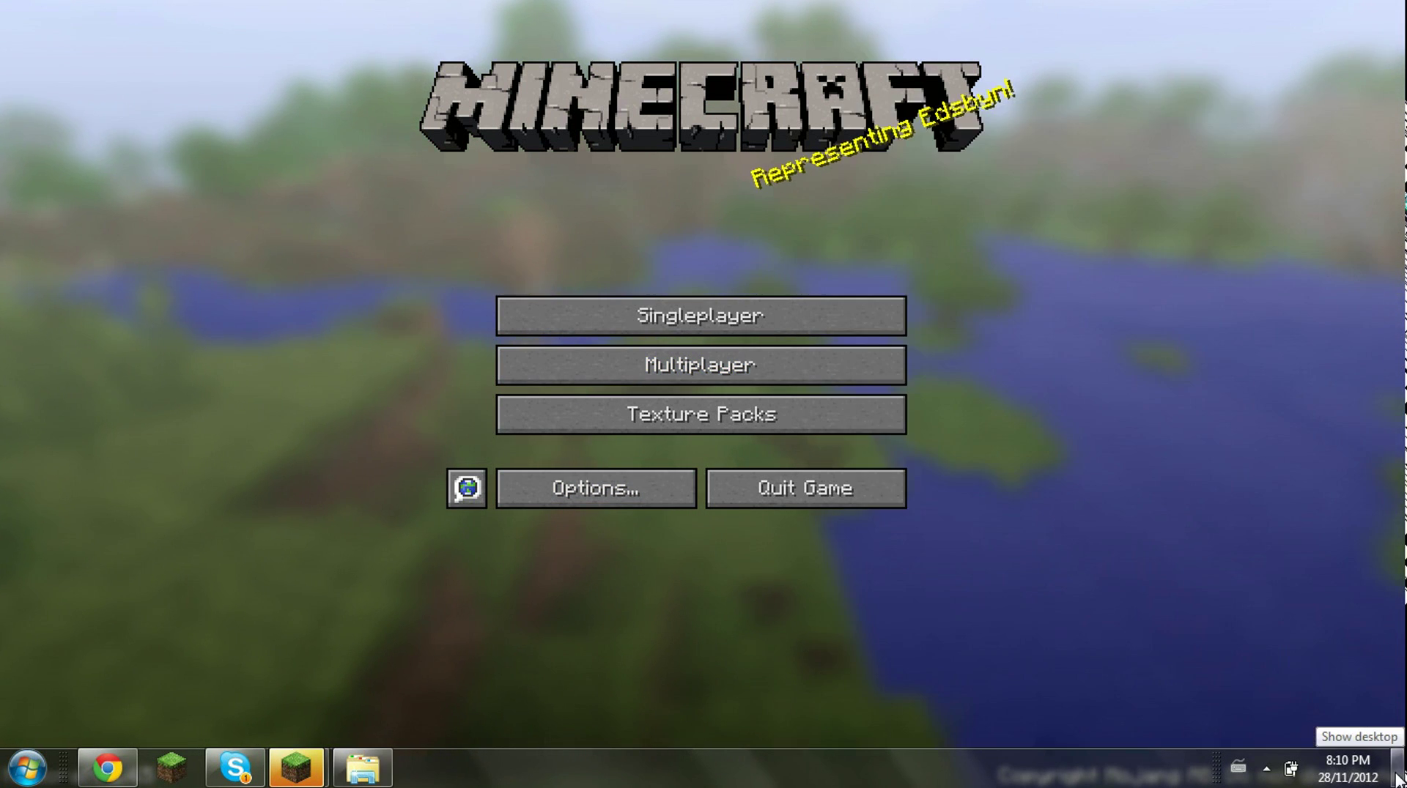
{"action": "left_click", "coordinate": [1400, 769]}
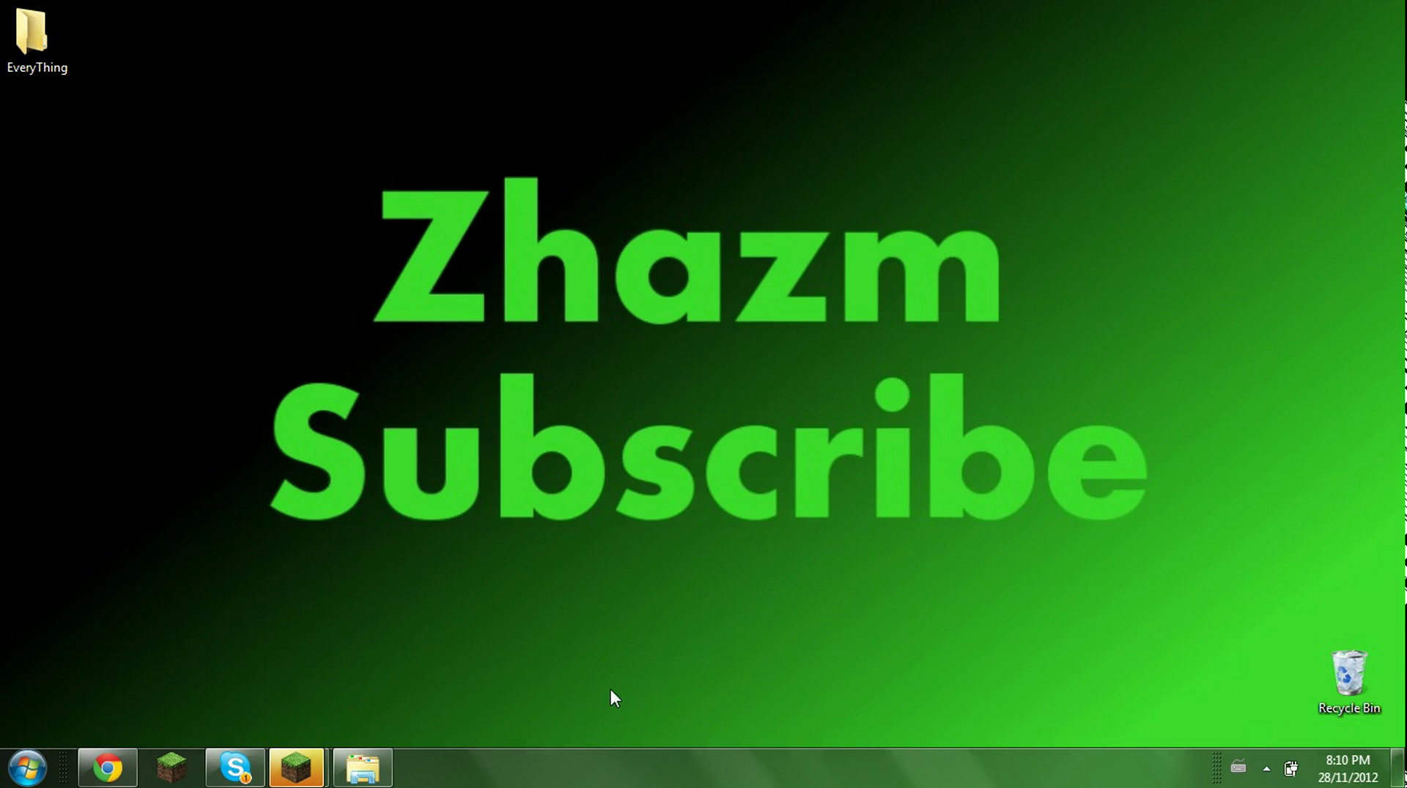
{"action": "left_click", "coordinate": [362, 768]}
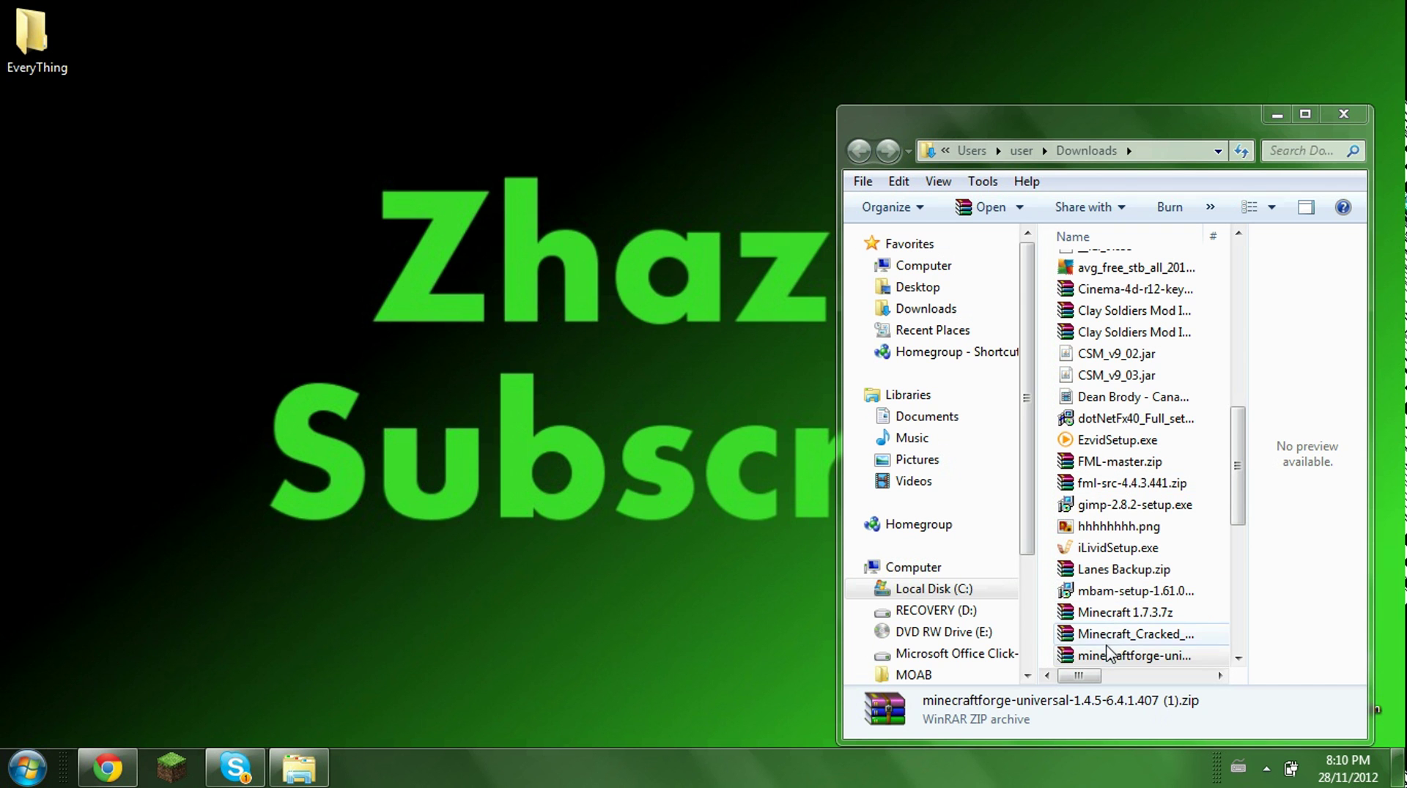
{"action": "mouse_move", "coordinate": [1117, 656]}
{"action": "left_mouse_down"}
{"action": "mouse_move", "coordinate": [1033, 656]}
{"action": "mouse_move", "coordinate": [594, 509]}
{"action": "left_mouse_up"}
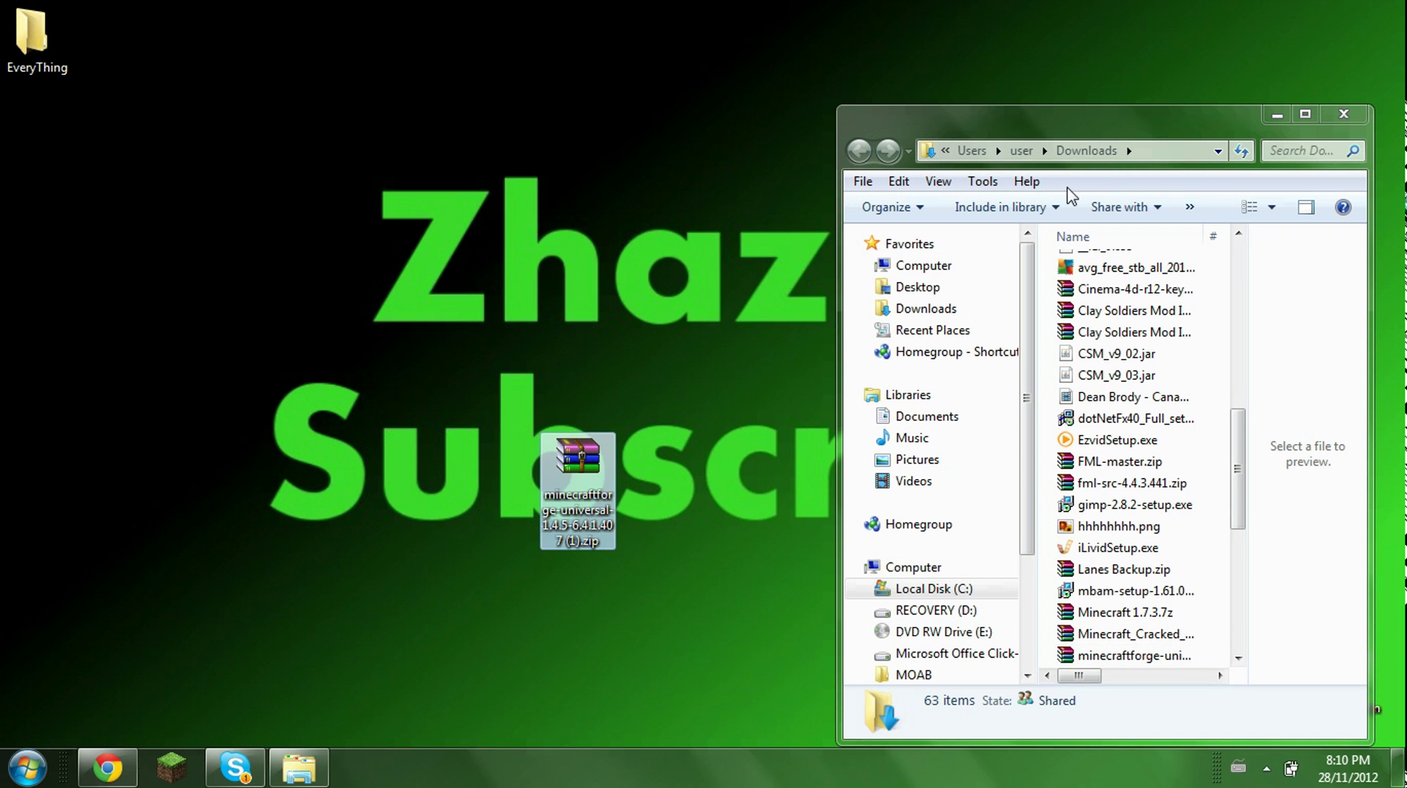
{"action": "left_click", "coordinate": [1343, 114]}
Step: Show DivineRPG v1.1.jar in its Downloads folder and drag it onto the desktop
{"action": "left_click", "coordinate": [107, 768]}
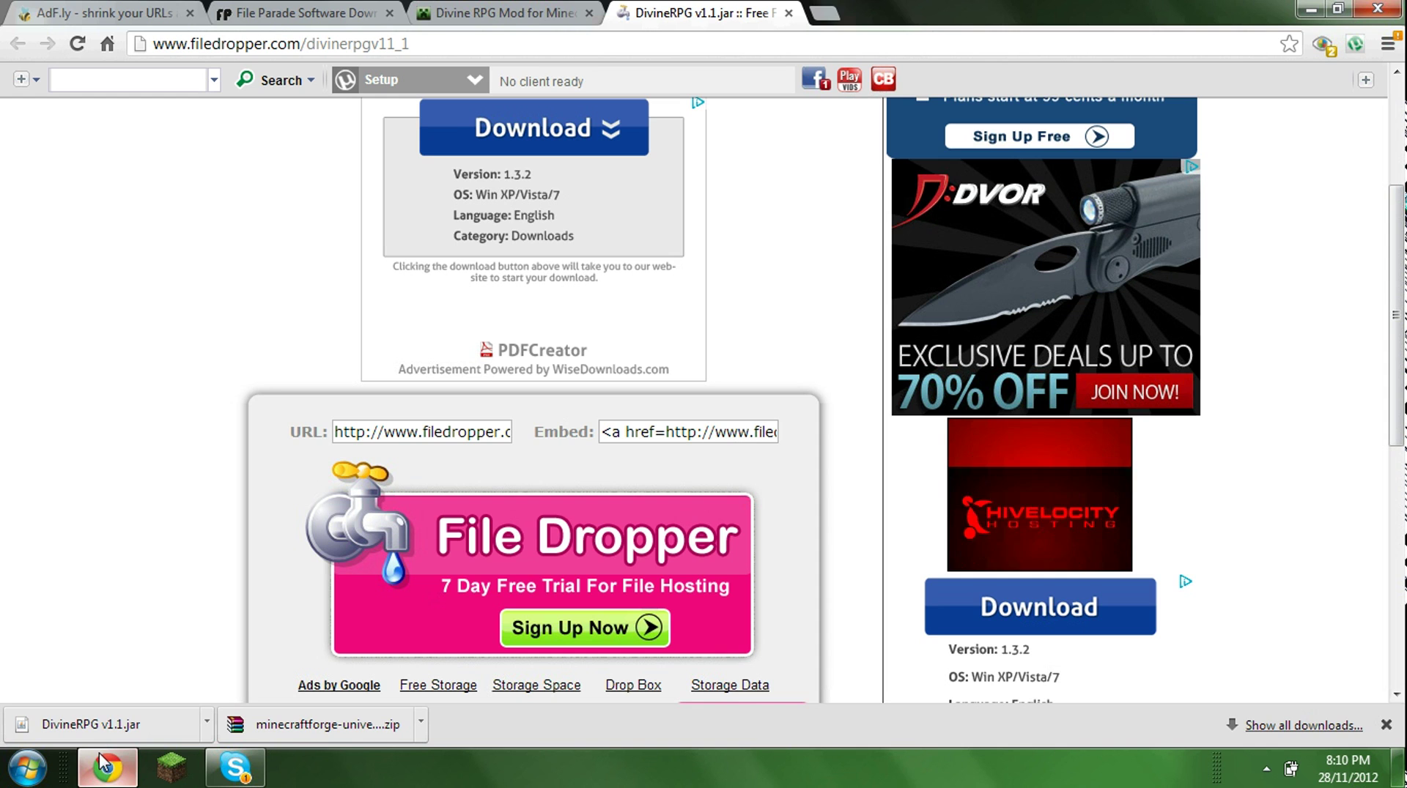
{"action": "left_click", "coordinate": [206, 724]}
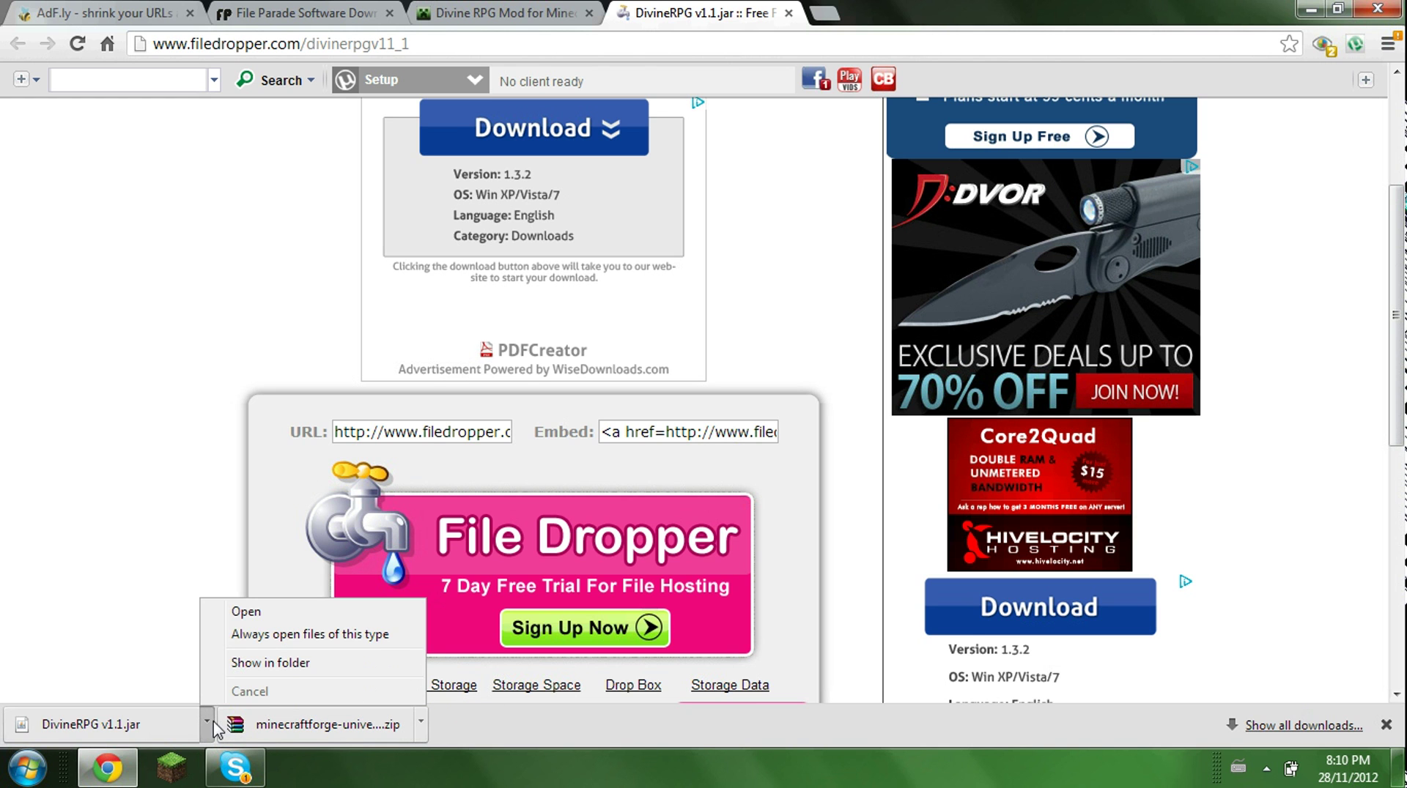
{"action": "left_click", "coordinate": [230, 663]}
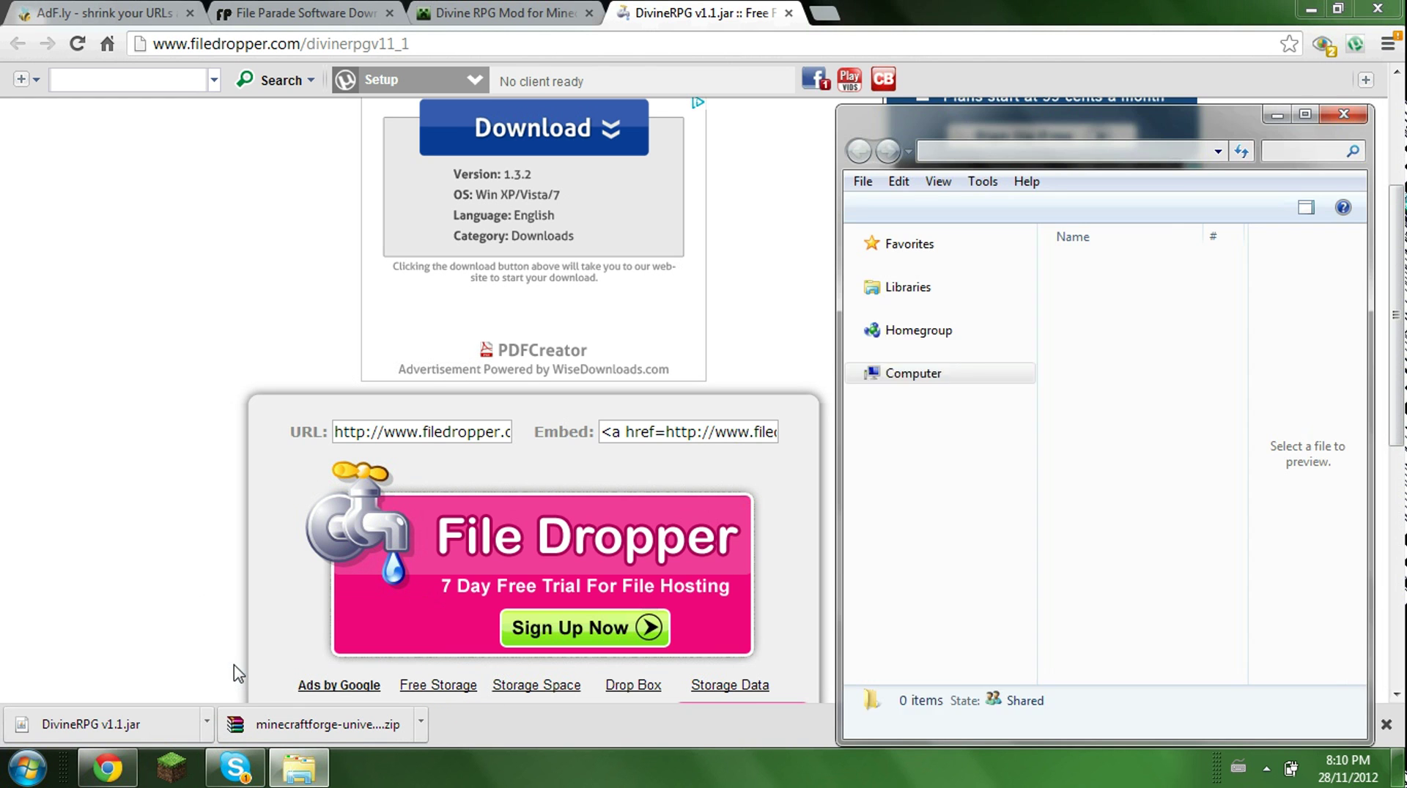
{"action": "left_click", "coordinate": [1312, 10]}
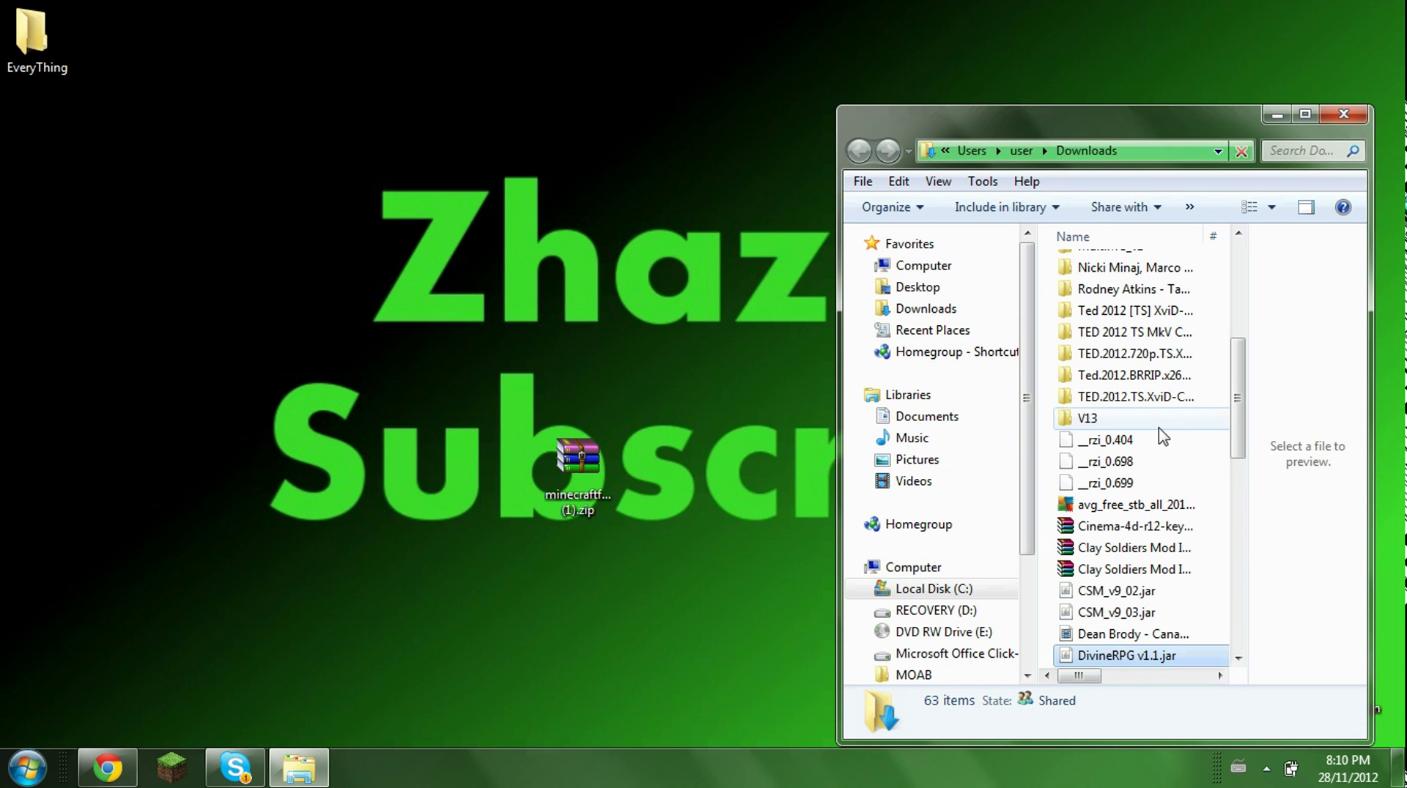
{"action": "mouse_move", "coordinate": [1102, 656]}
{"action": "left_mouse_down"}
{"action": "mouse_move", "coordinate": [816, 563]}
{"action": "mouse_move", "coordinate": [709, 492]}
{"action": "left_mouse_up"}
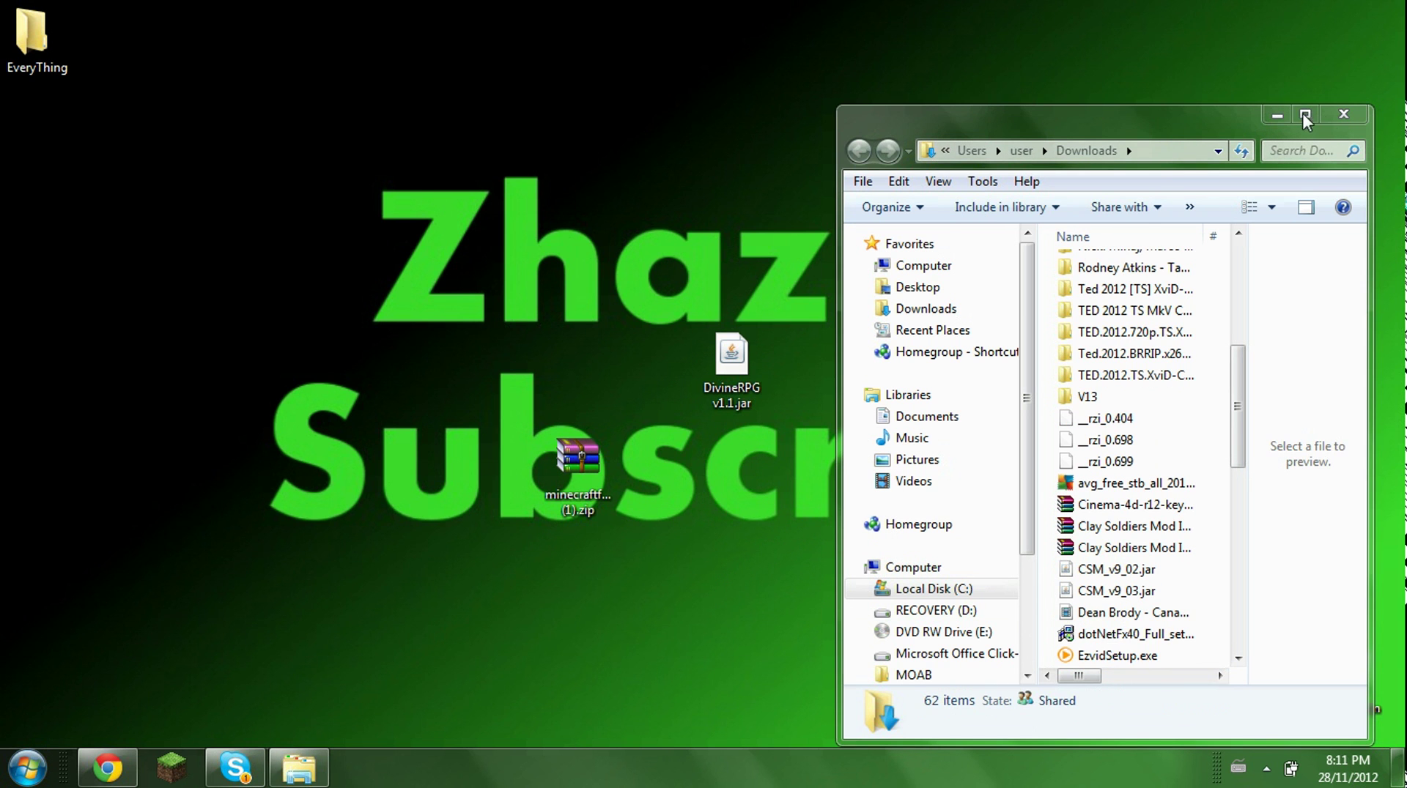
Step: Close Downloads and search the Start menu for %appdata% to open AppData Roaming
{"action": "left_click", "coordinate": [1344, 115]}
{"action": "left_click", "coordinate": [28, 767]}
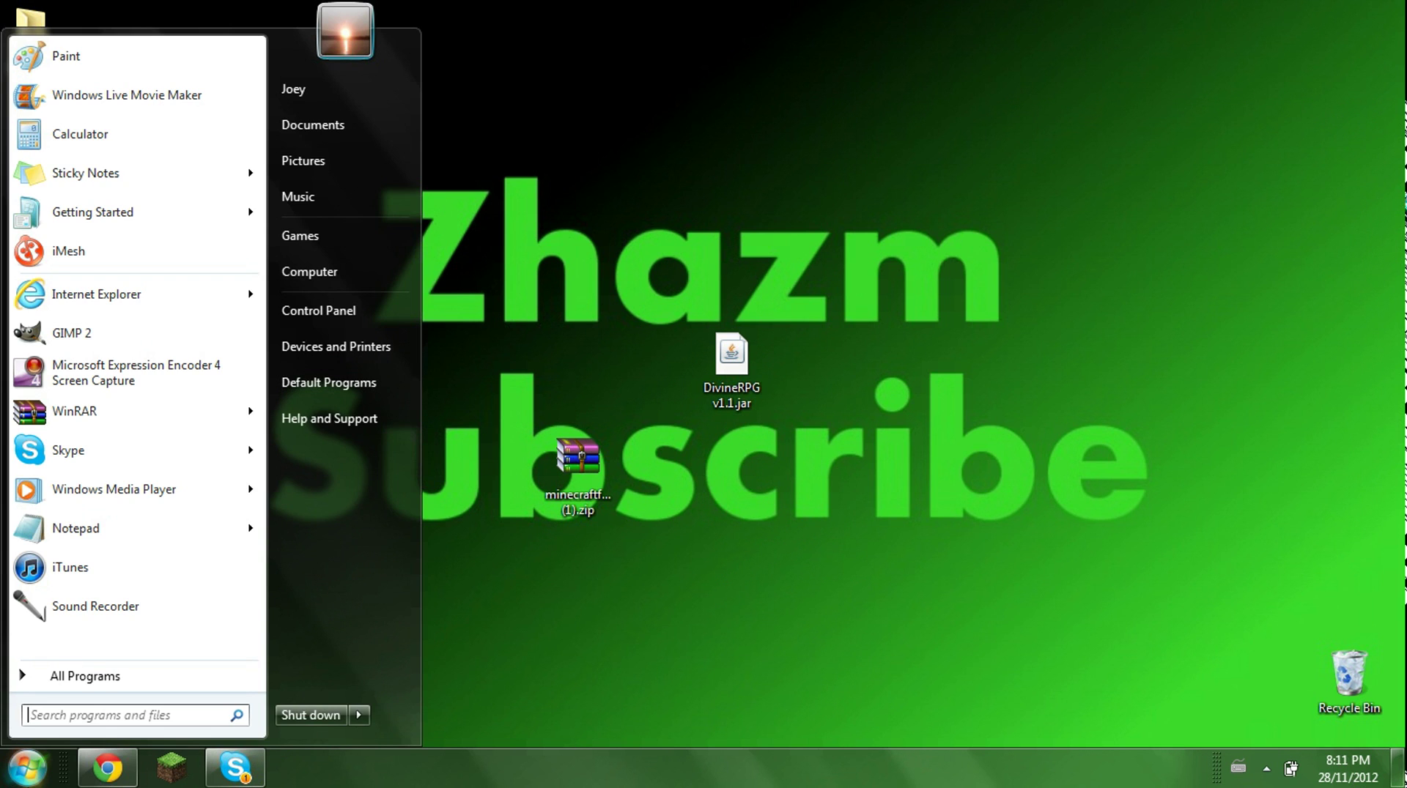
{"action": "left_click", "coordinate": [27, 767]}
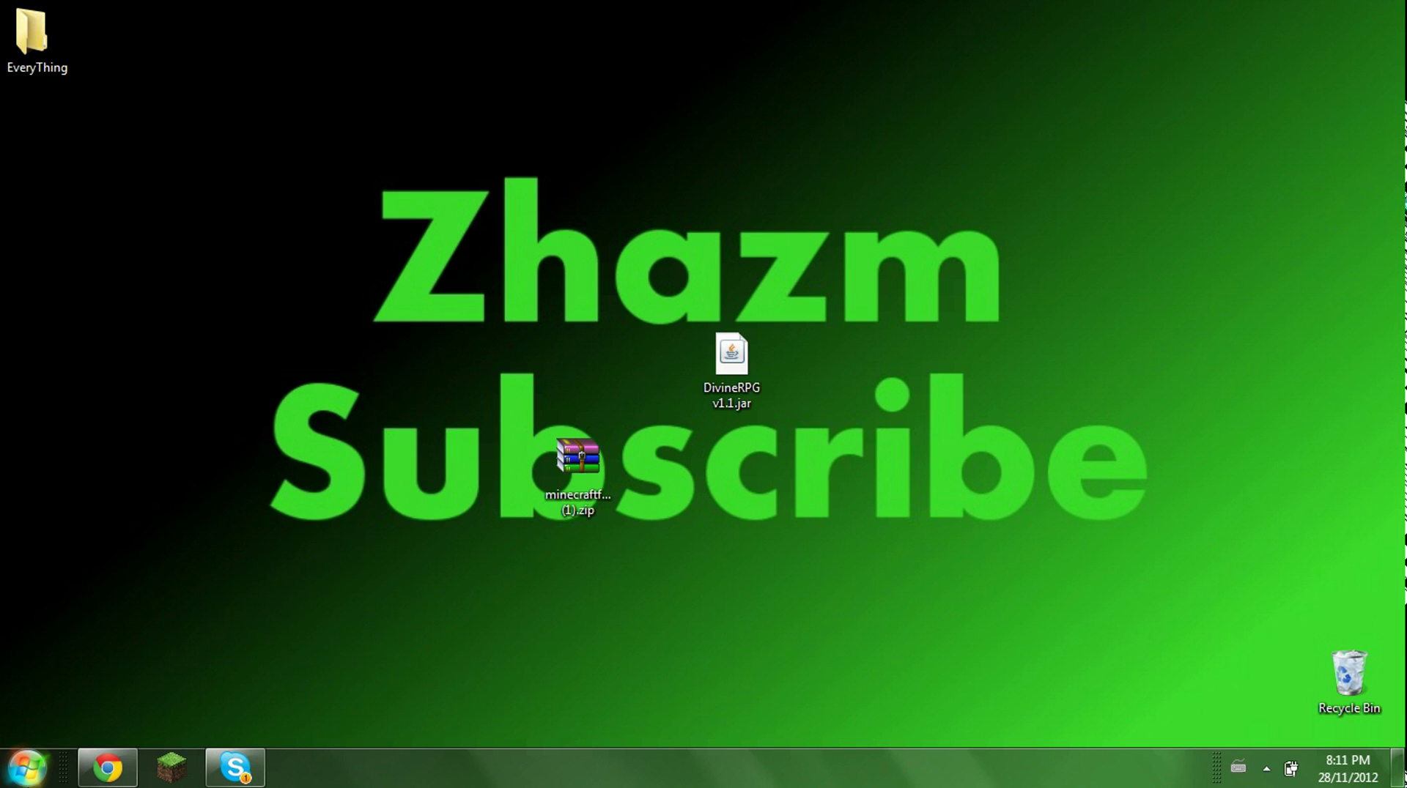
{"action": "left_click", "coordinate": [37, 773]}
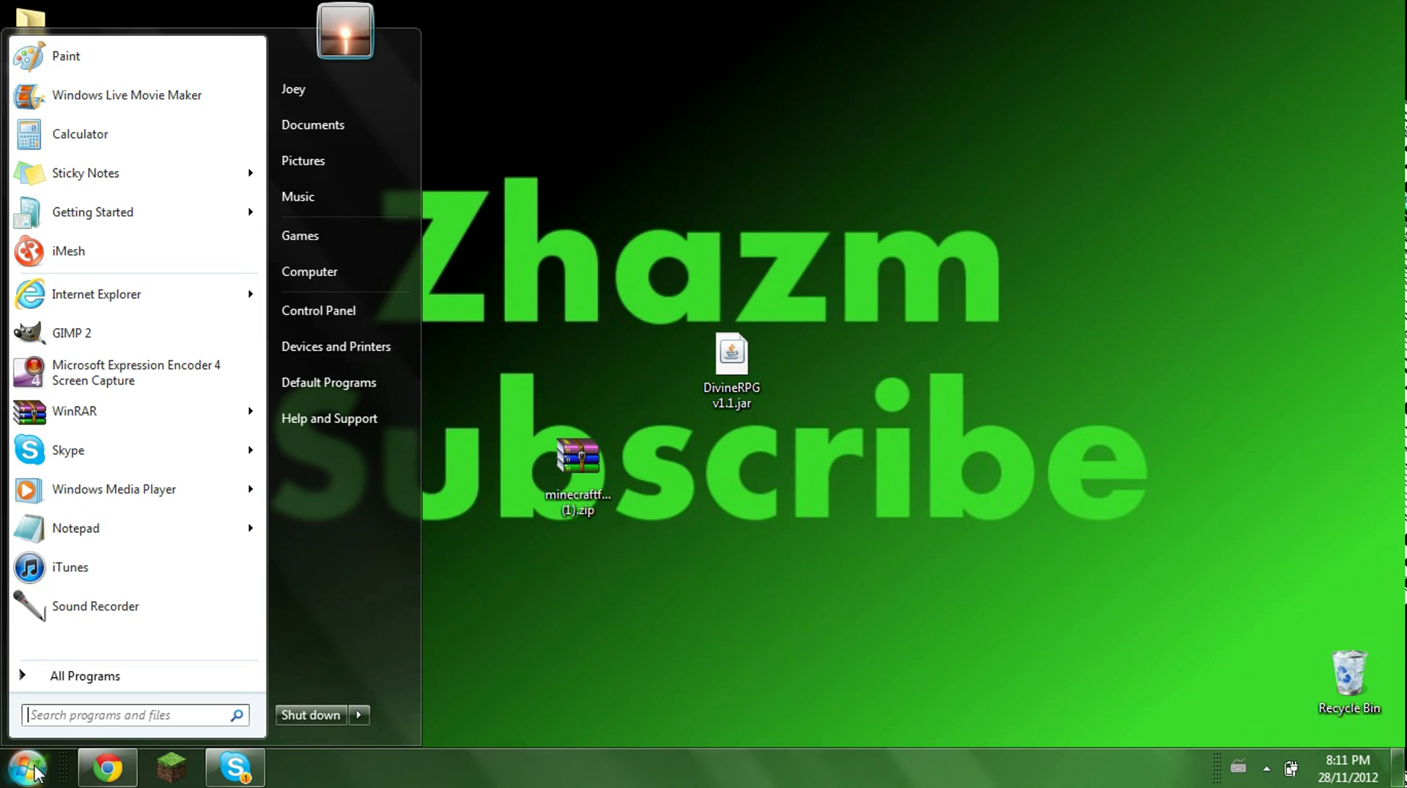
{"action": "type", "text": "%"}
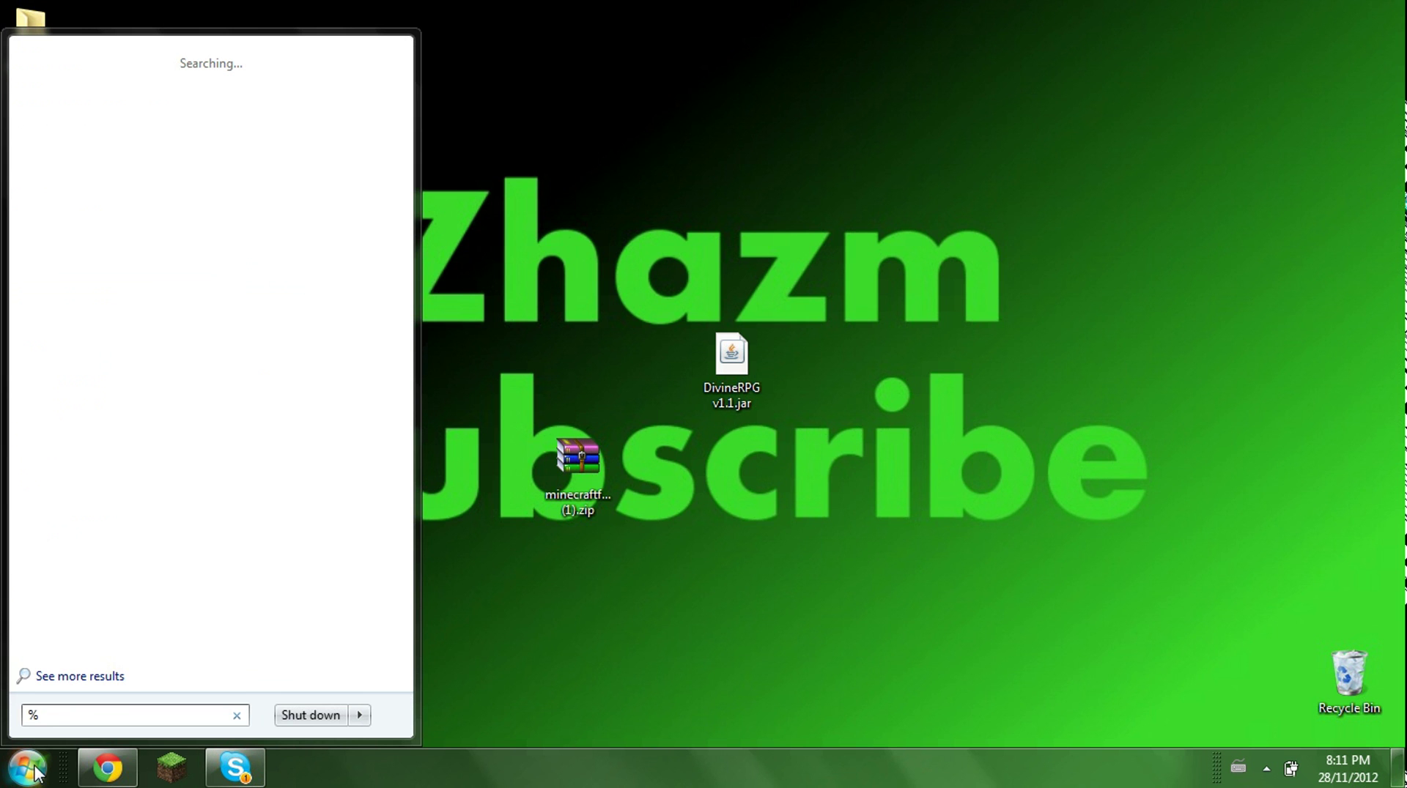
{"action": "type", "text": "appd"}
{"action": "type", "text": "a%"}
{"action": "key", "text": "Return"}
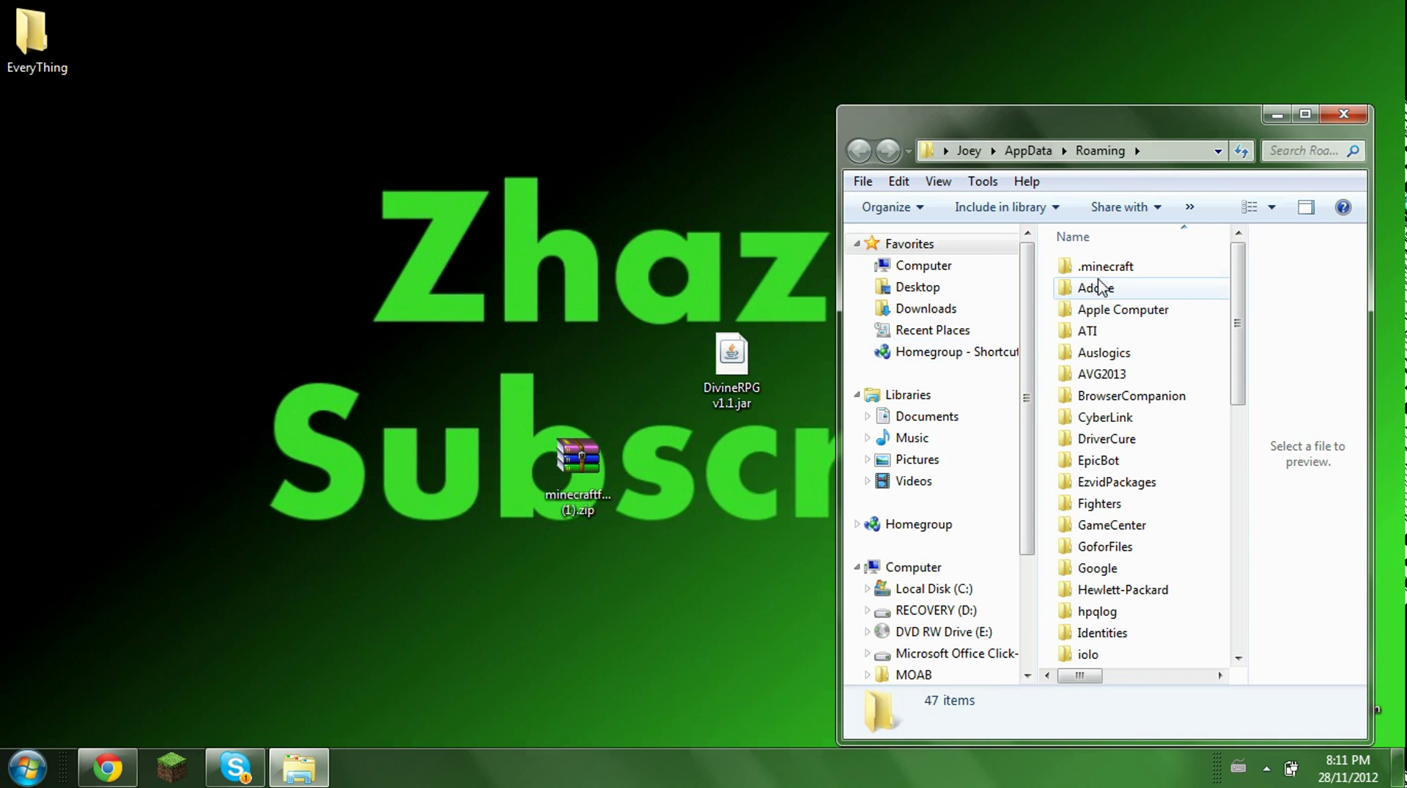
Step: Browse to .minecraft\bin and open minecraft.jar with WinRAR
{"action": "double_click", "coordinate": [1106, 267]}
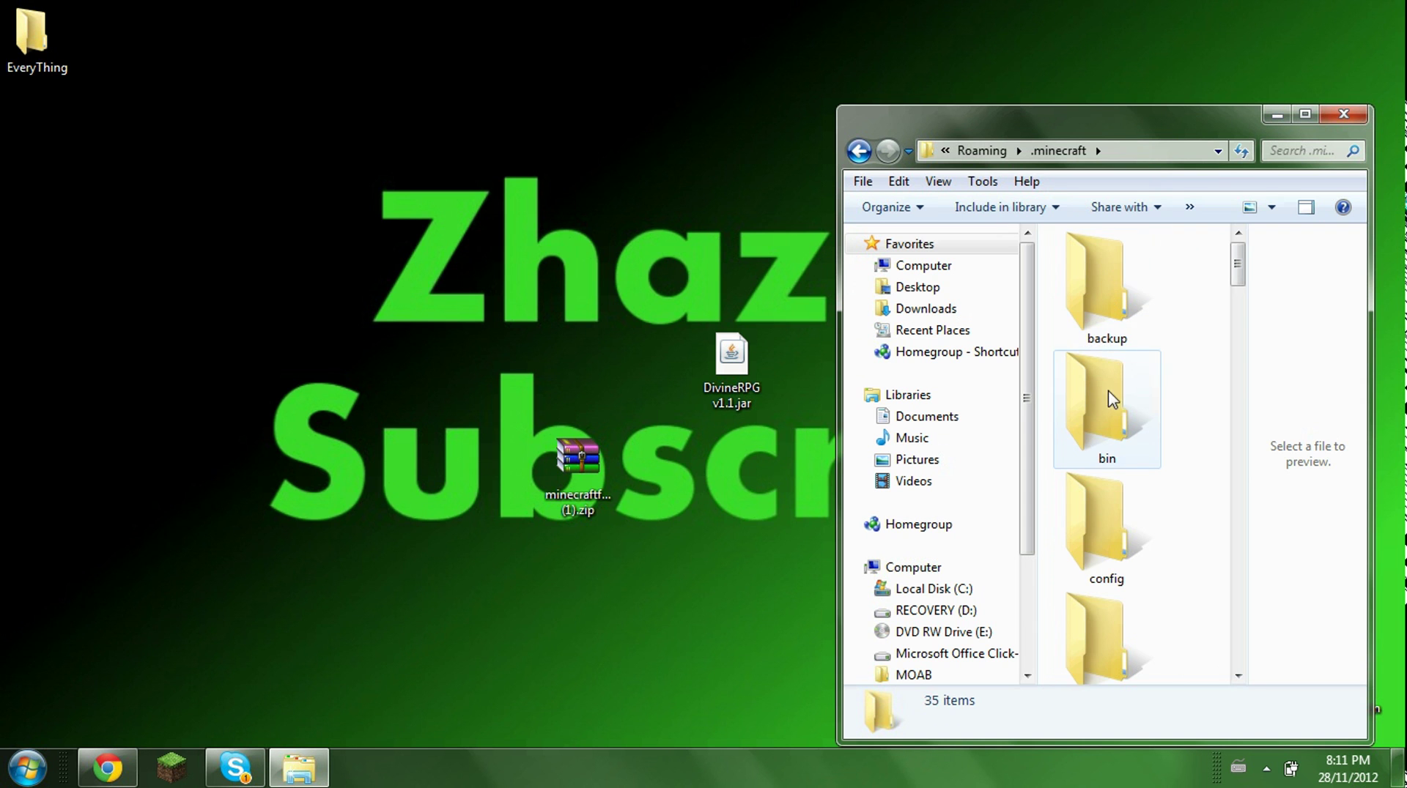
{"action": "double_click", "coordinate": [1102, 422]}
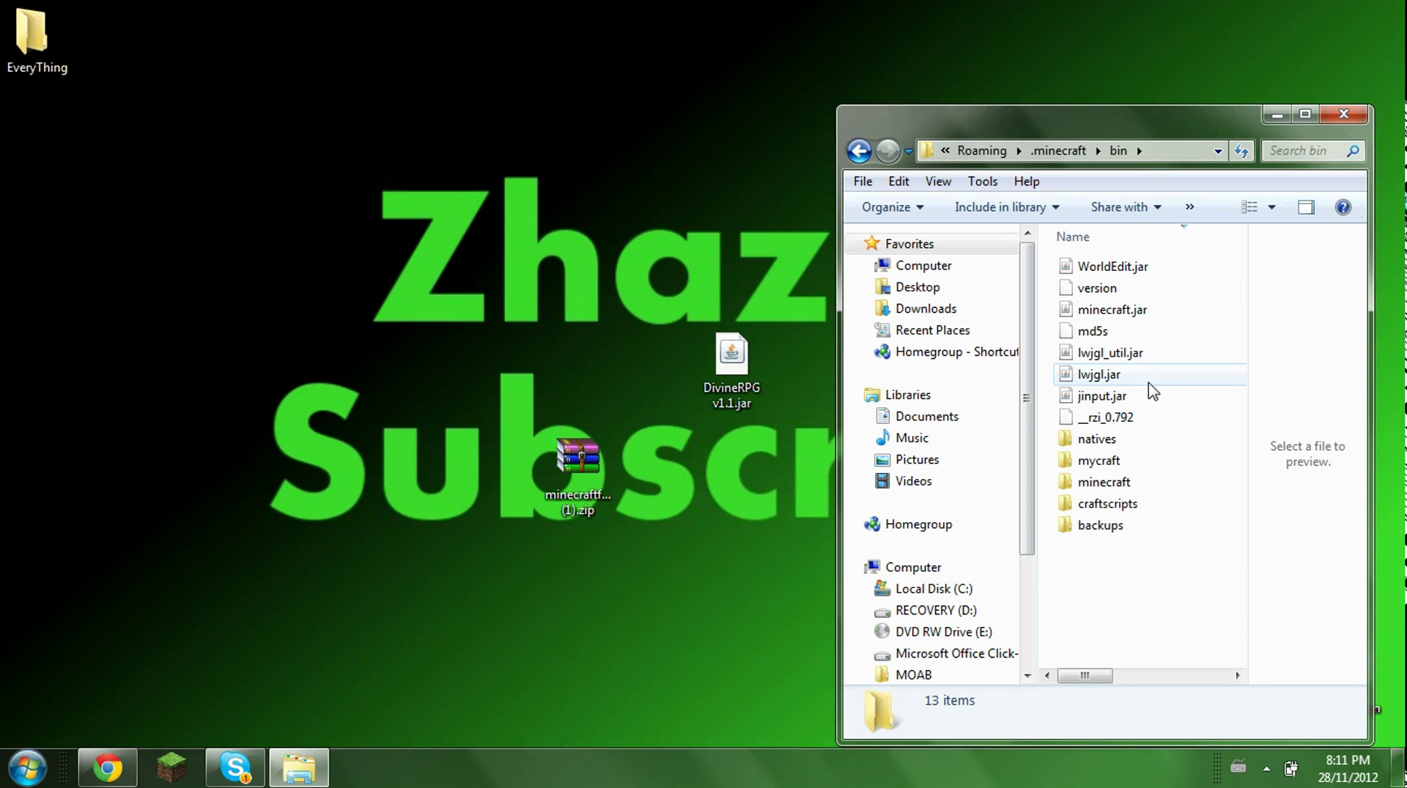
{"action": "left_click", "coordinate": [1100, 315]}
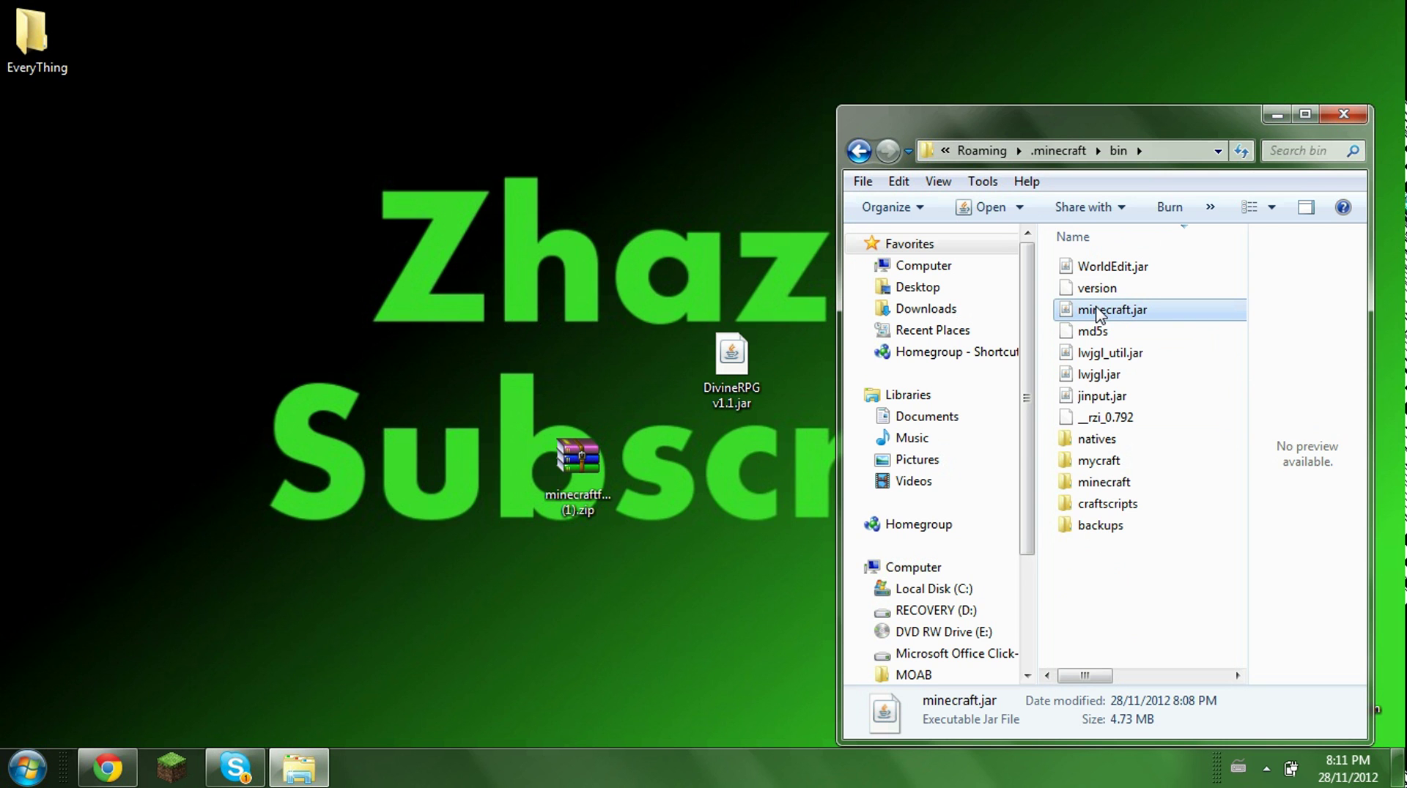
{"action": "double_click", "coordinate": [1095, 309]}
{"action": "right_click", "coordinate": [1094, 307]}
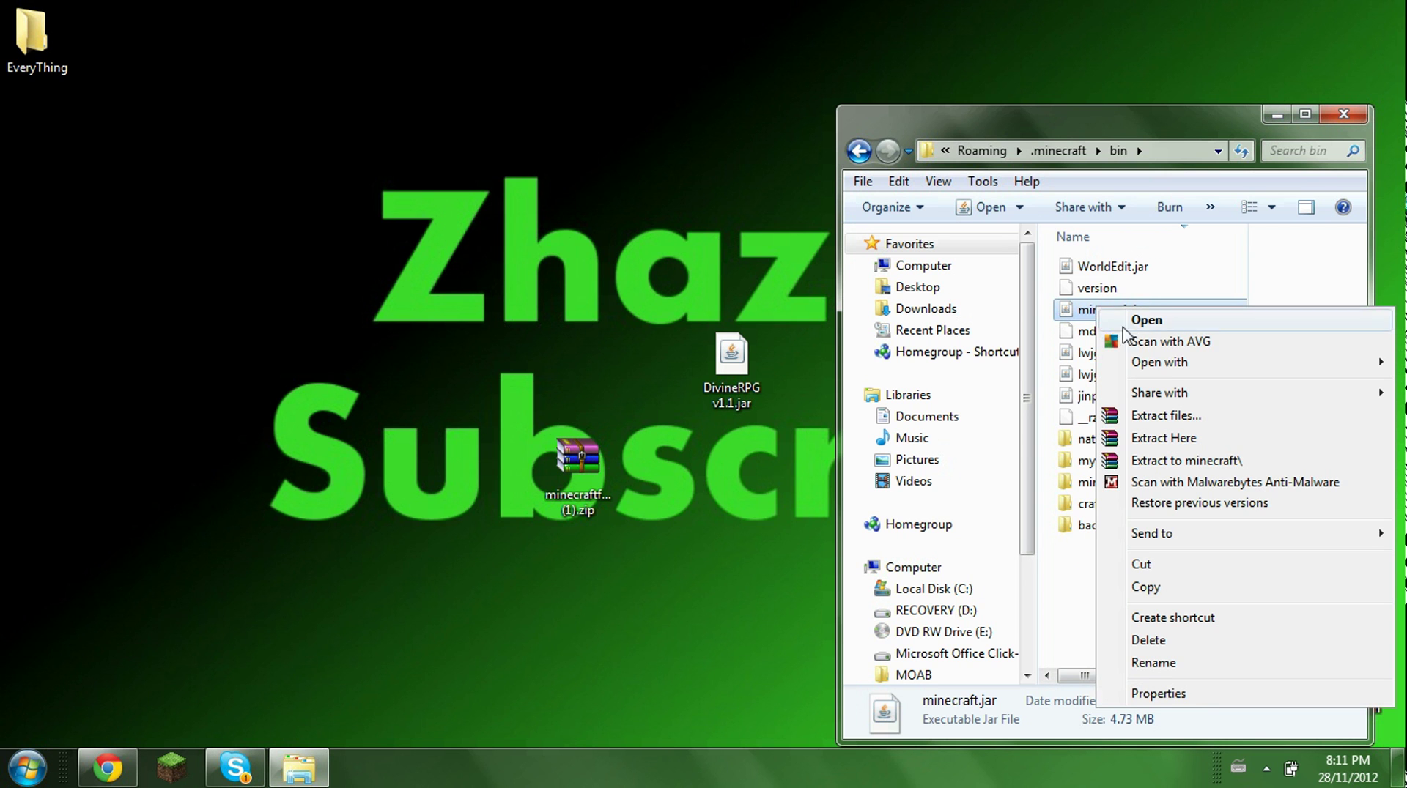
{"action": "mouse_move", "coordinate": [1132, 362]}
{"action": "left_click", "coordinate": [1001, 392]}
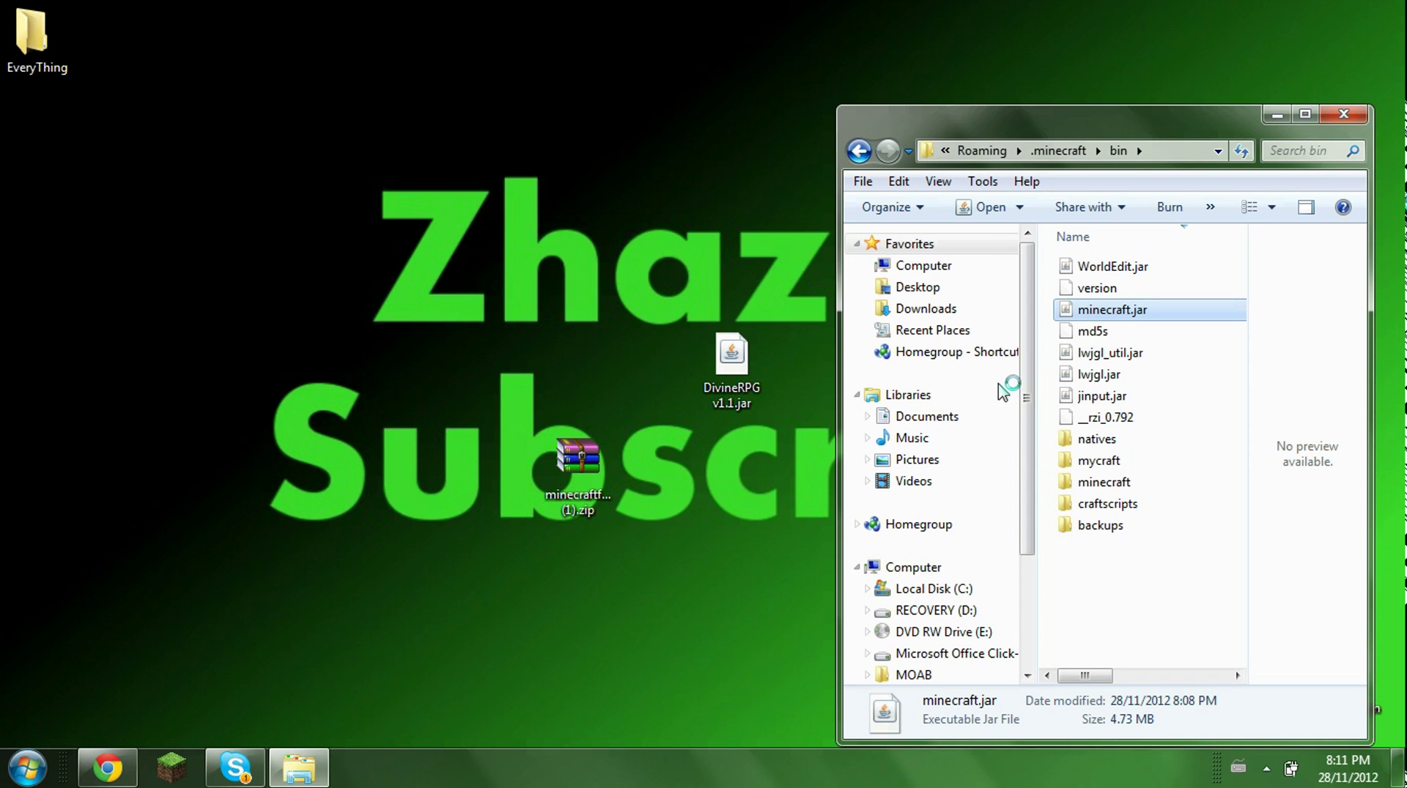
{"action": "left_click", "coordinate": [1353, 118]}
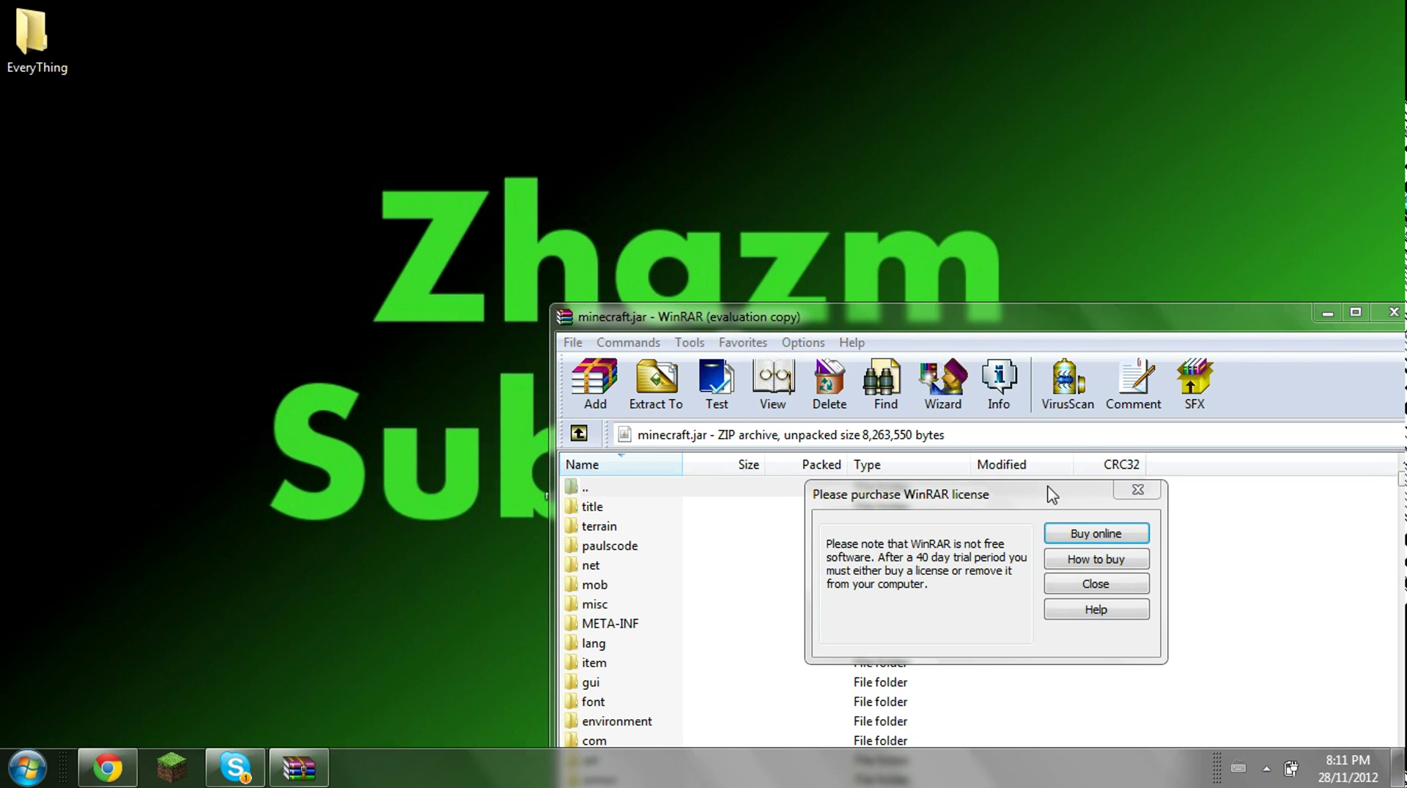
Step: Dismiss the licence reminder, then delete META-INF from minecraft.jar and confirm
{"action": "left_click", "coordinate": [1136, 495]}
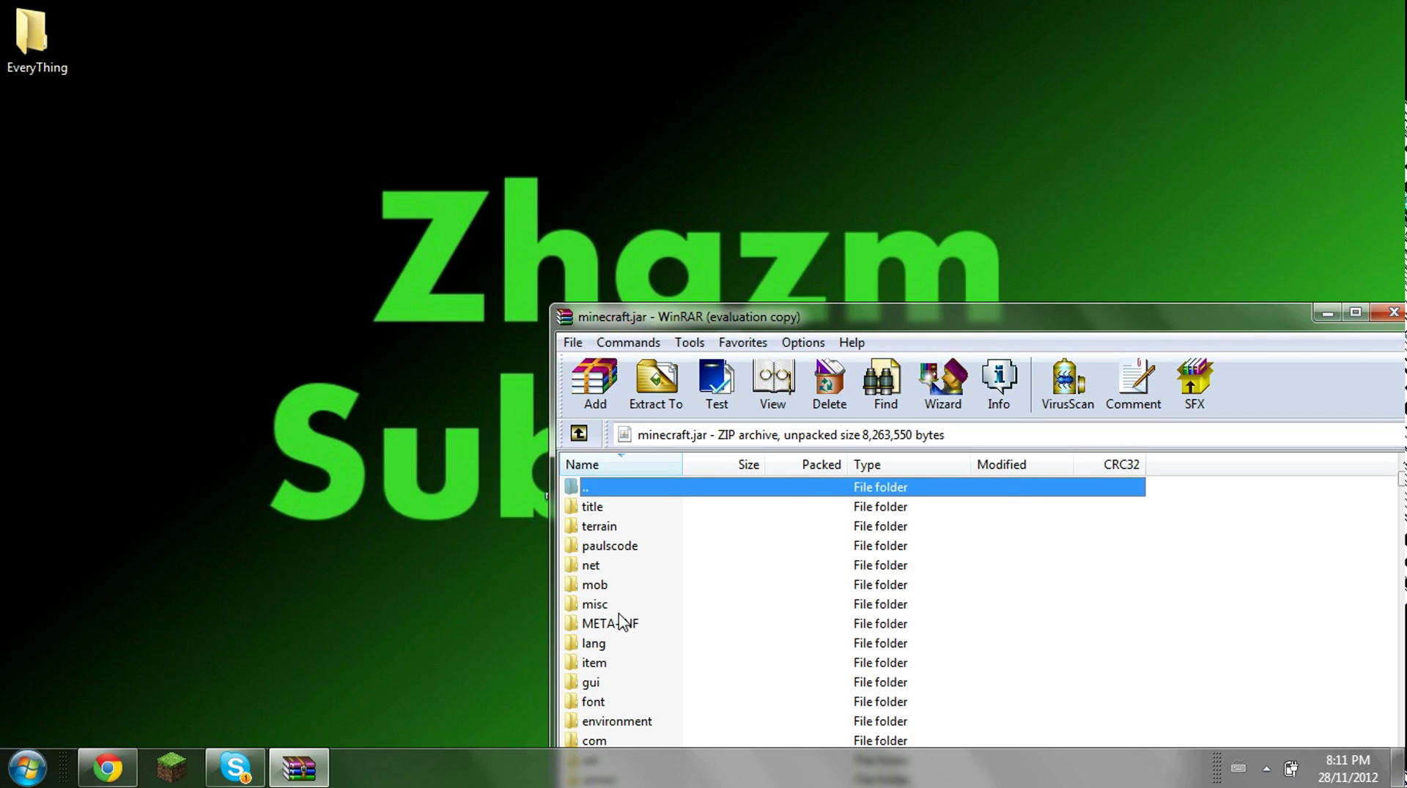
{"action": "left_click", "coordinate": [616, 624]}
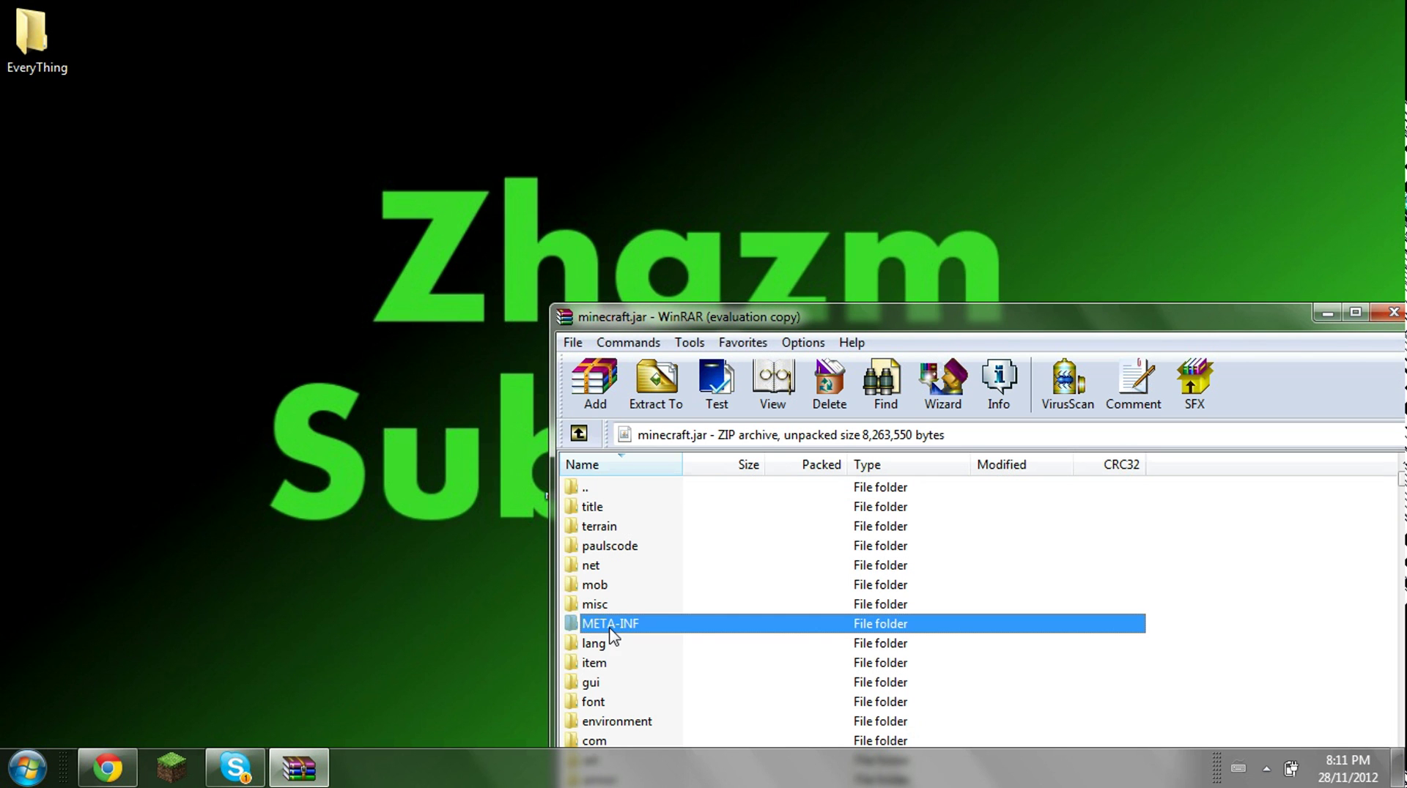
{"action": "left_click", "coordinate": [829, 385]}
{"action": "left_click", "coordinate": [721, 452]}
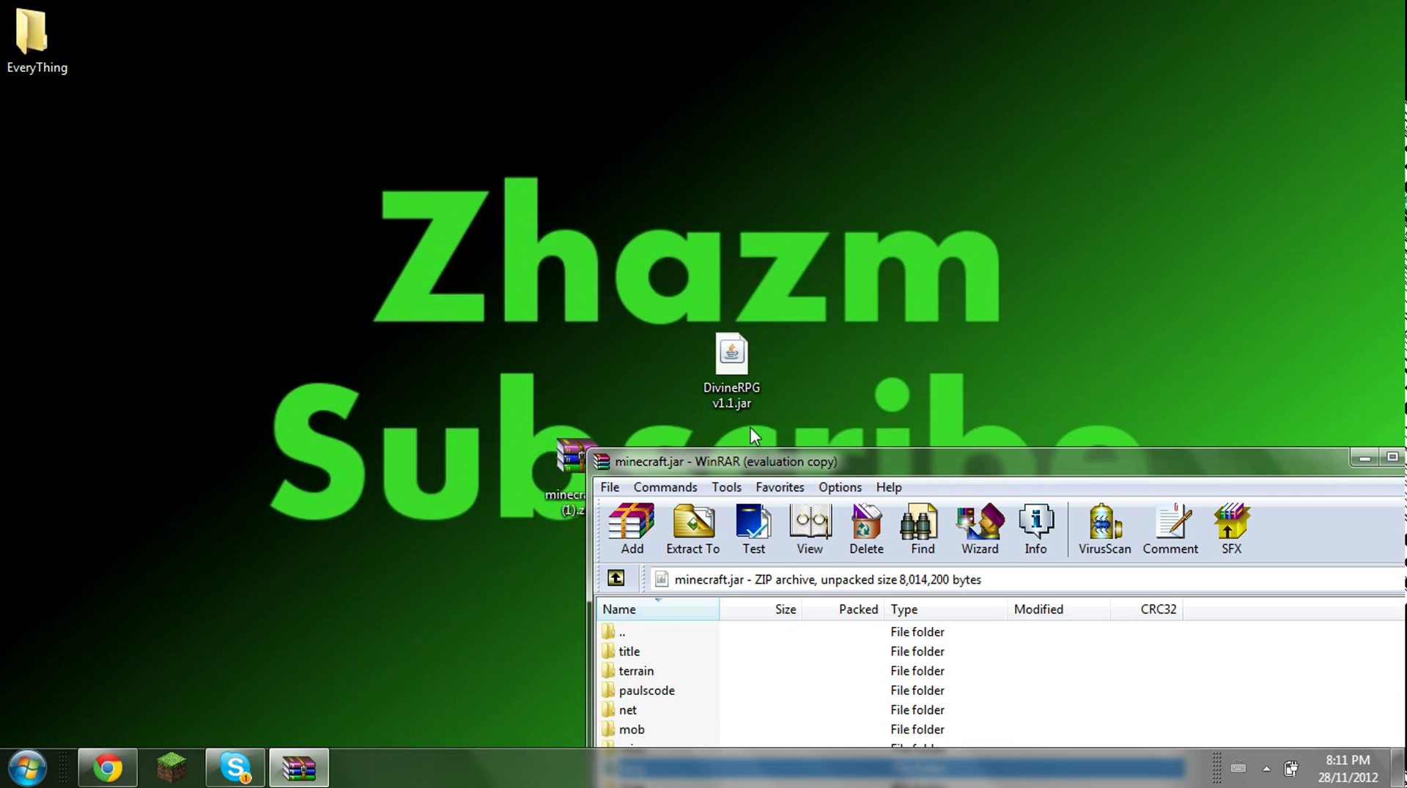
Step: Add all files from the Forge universal zip into minecraft.jar, replacing existing ones
{"action": "mouse_move", "coordinate": [582, 434]}
{"action": "left_mouse_down"}
{"action": "mouse_move", "coordinate": [537, 432]}
{"action": "mouse_move", "coordinate": [519, 412]}
{"action": "left_mouse_up"}
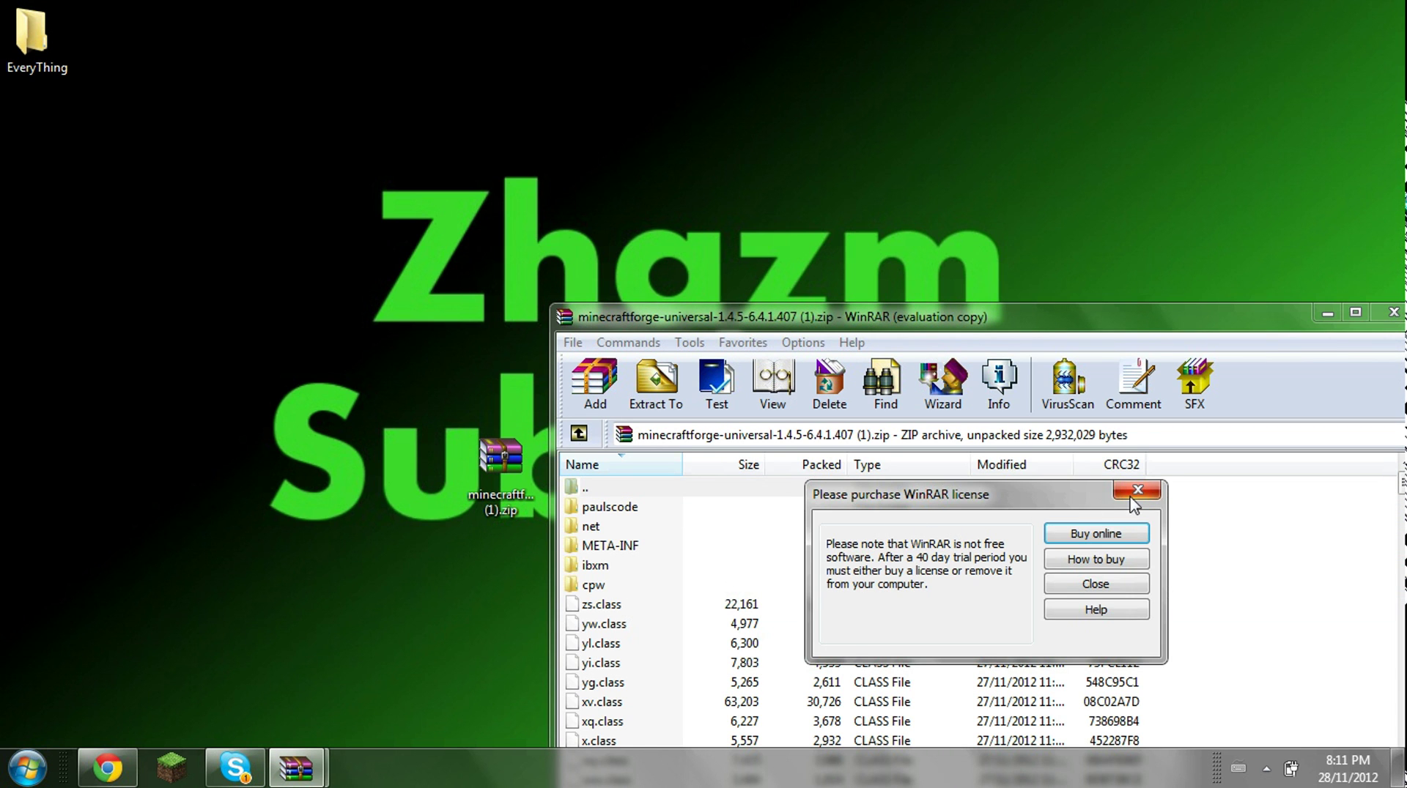
{"action": "left_click", "coordinate": [1137, 489]}
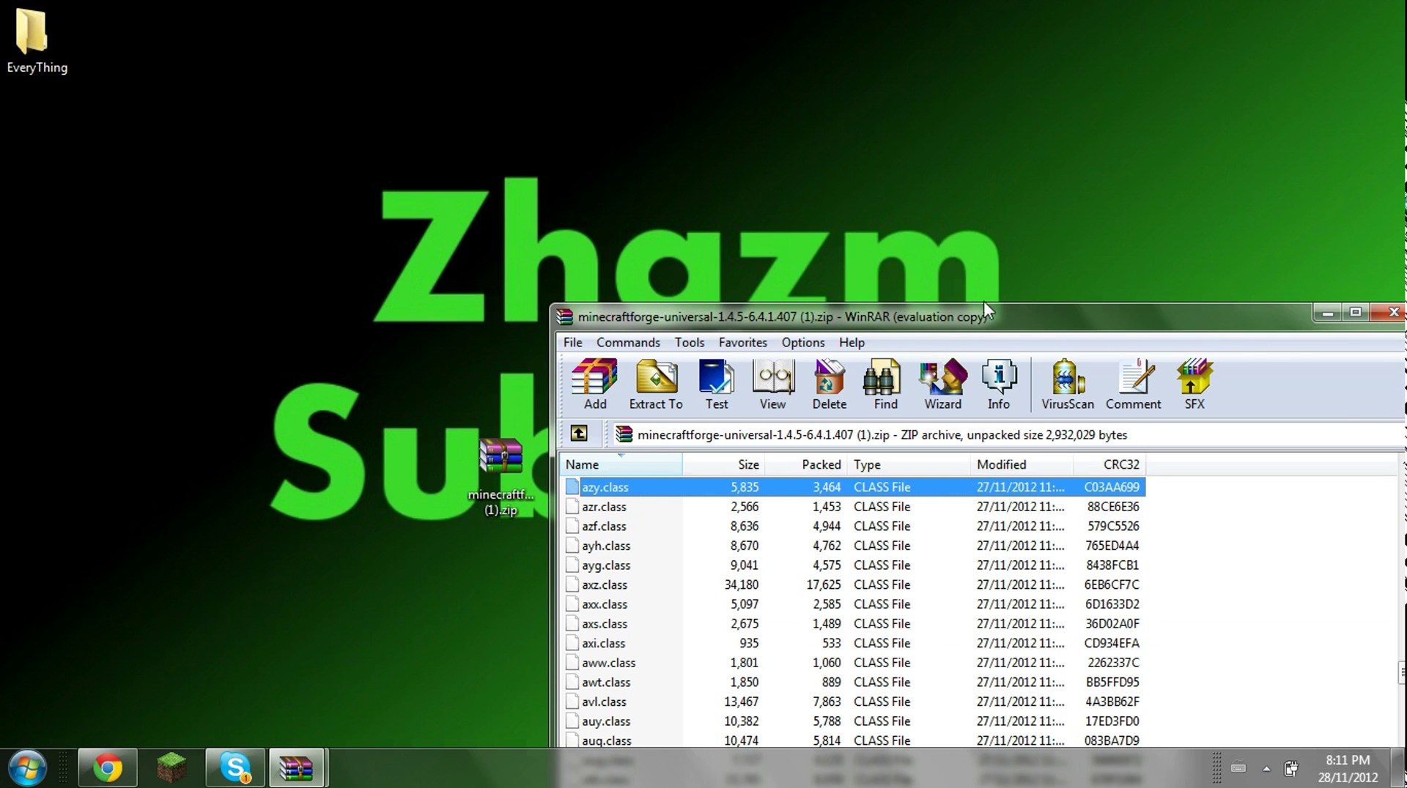
{"action": "left_click_drag", "start_coordinate": [977, 330], "coordinate": [461, 113]}
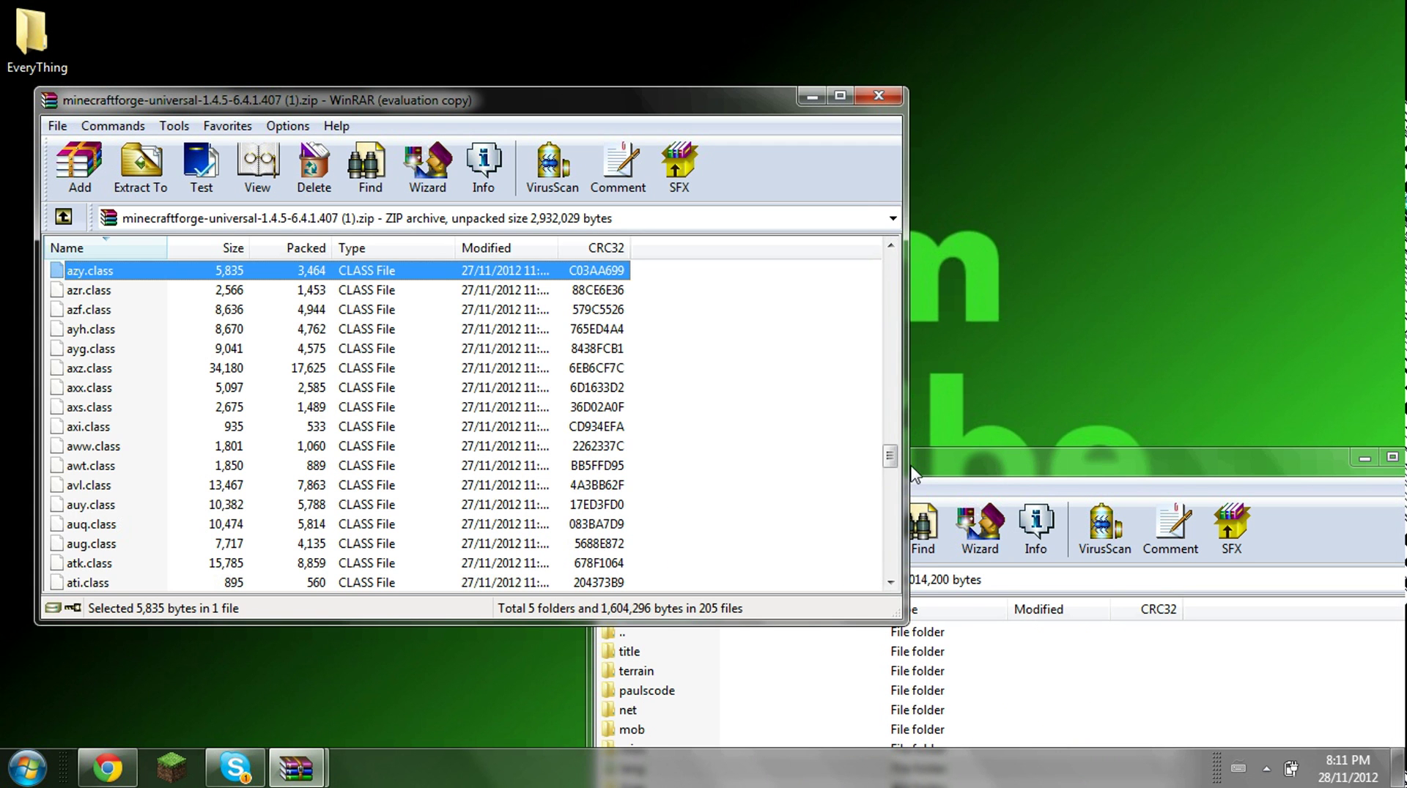
{"action": "scroll", "coordinate": [893, 419], "scroll_direction": "up", "scroll_amount": 2}
{"action": "scroll", "coordinate": [888, 419], "scroll_direction": "down", "scroll_amount": 2}
{"action": "left_click", "coordinate": [804, 403]}
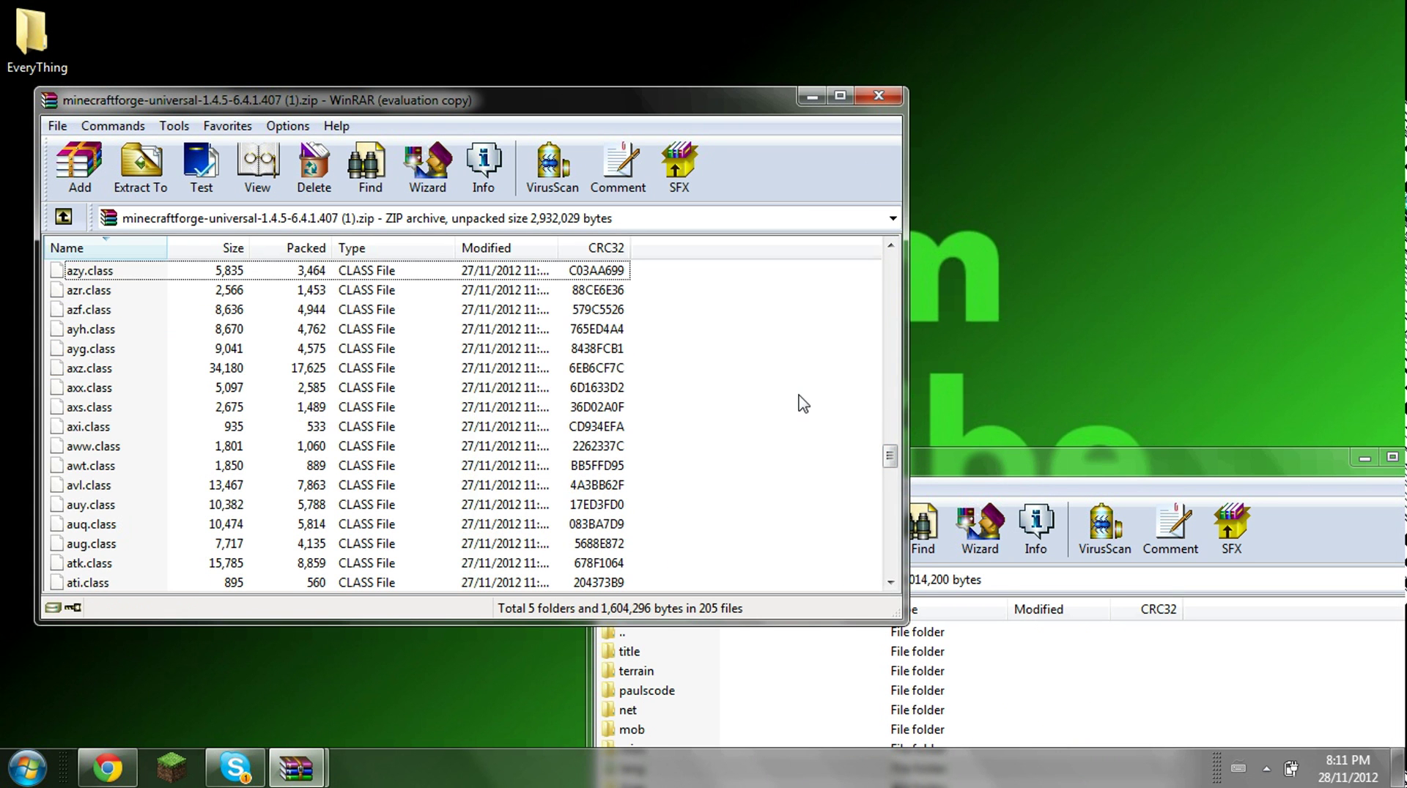
{"action": "key", "text": "ctrl+a"}
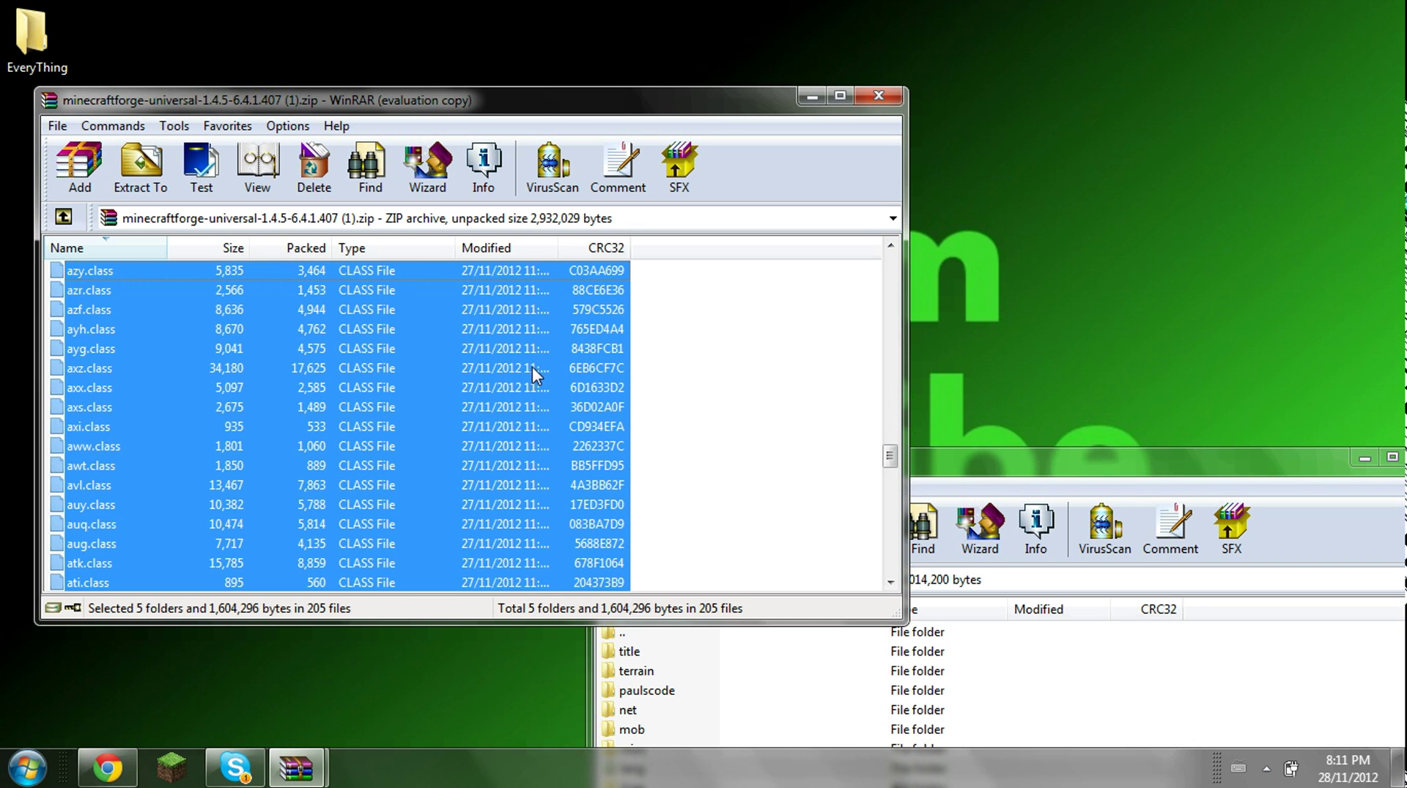
{"action": "mouse_move", "coordinate": [423, 368]}
{"action": "left_mouse_down"}
{"action": "mouse_move", "coordinate": [893, 499]}
{"action": "mouse_move", "coordinate": [1250, 678]}
{"action": "left_mouse_up"}
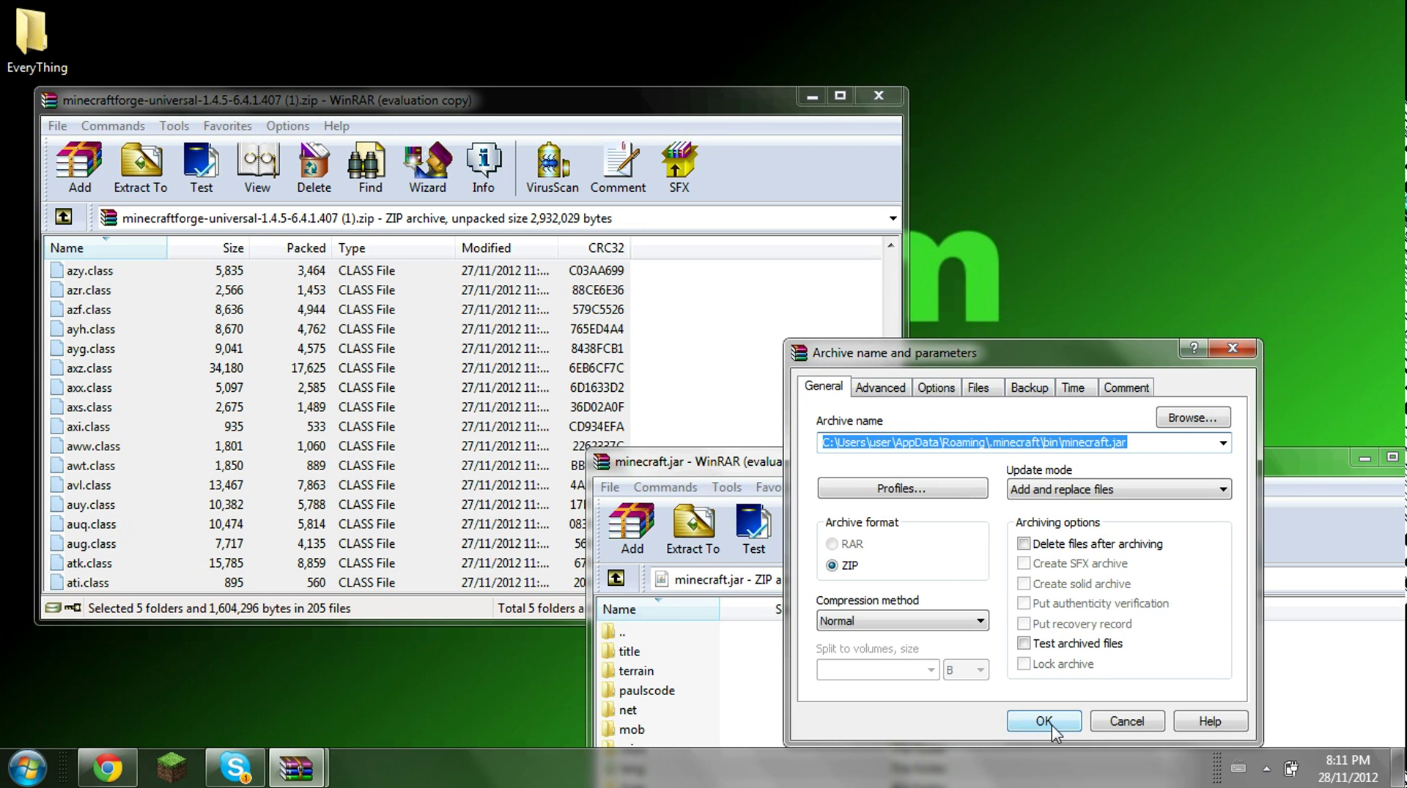
{"action": "left_click", "coordinate": [1044, 722]}
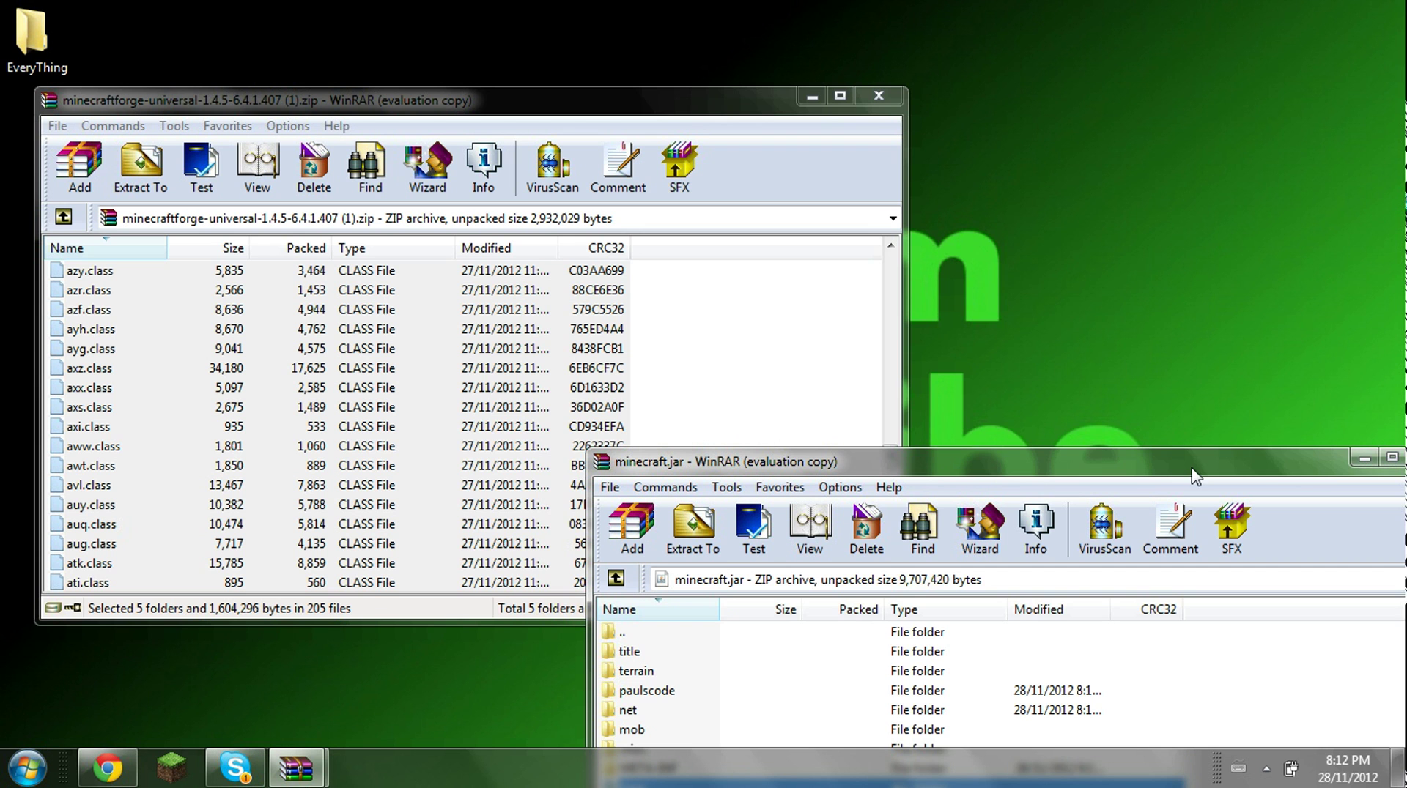
Step: Close the updated minecraft.jar archive and the Forge archive
{"action": "mouse_move", "coordinate": [1122, 484]}
{"action": "left_mouse_down"}
{"action": "mouse_move", "coordinate": [1083, 452]}
{"action": "mouse_move", "coordinate": [976, 420]}
{"action": "left_mouse_up"}
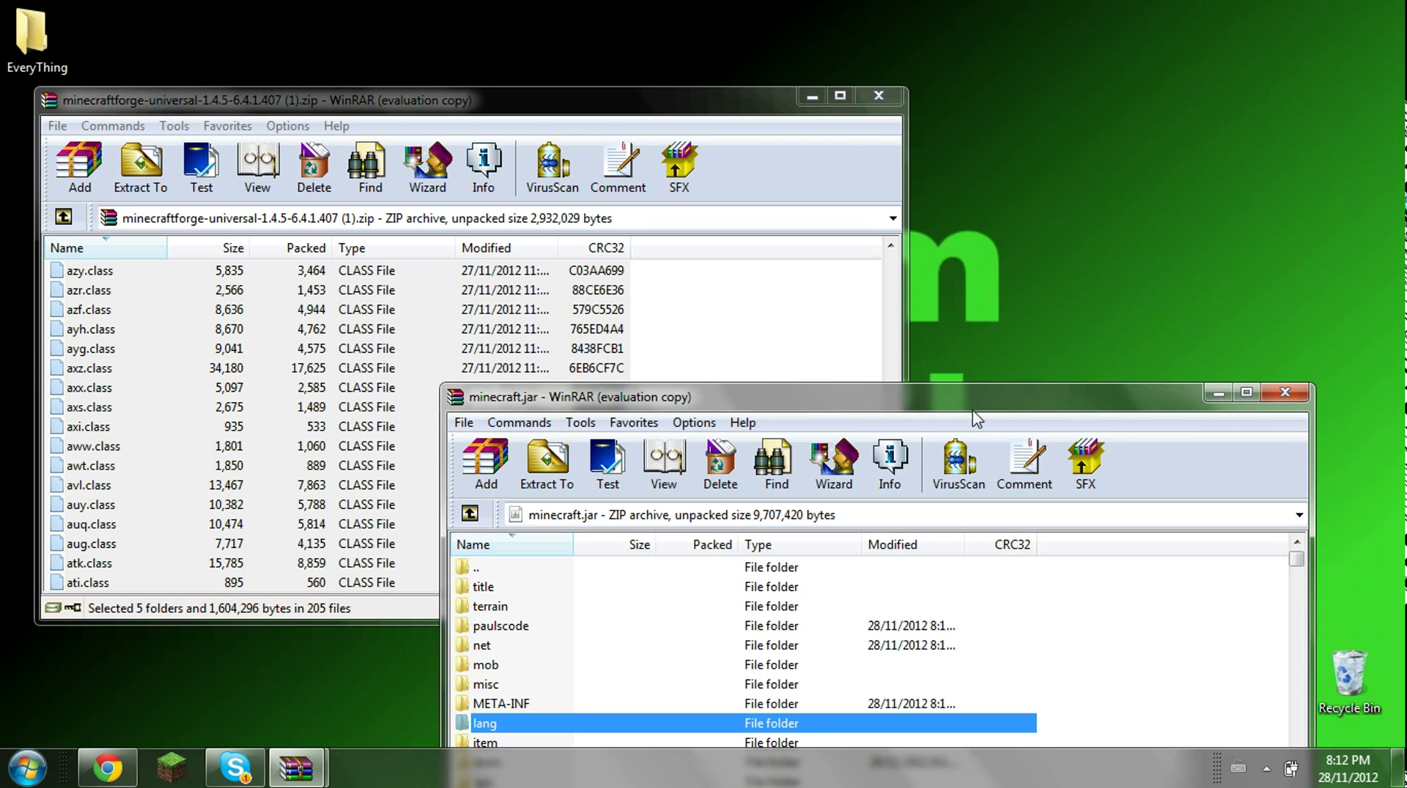
{"action": "left_click", "coordinate": [1285, 392]}
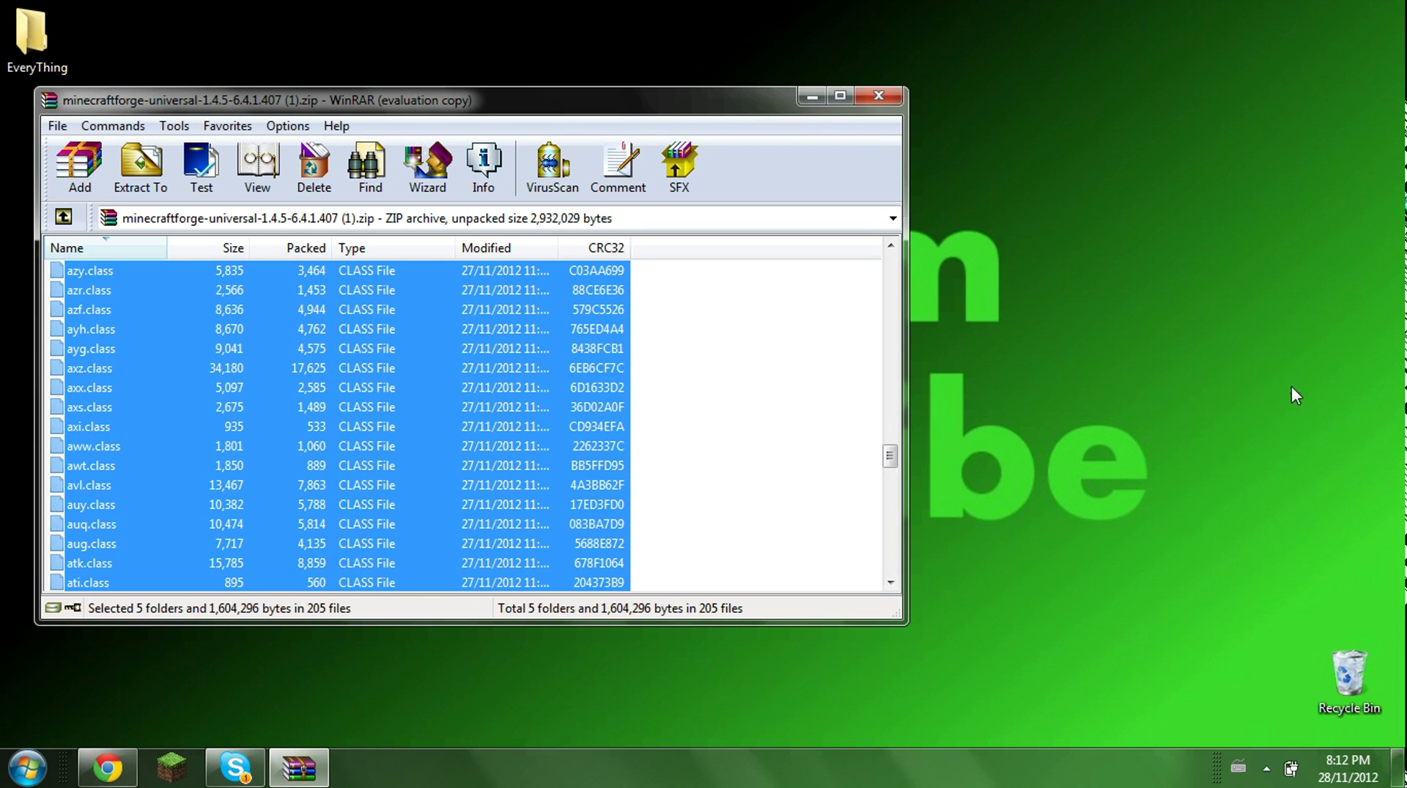
{"action": "left_click", "coordinate": [893, 101]}
Step: Open the AppData Roaming folder from a Start menu search
{"action": "left_click", "coordinate": [26, 767]}
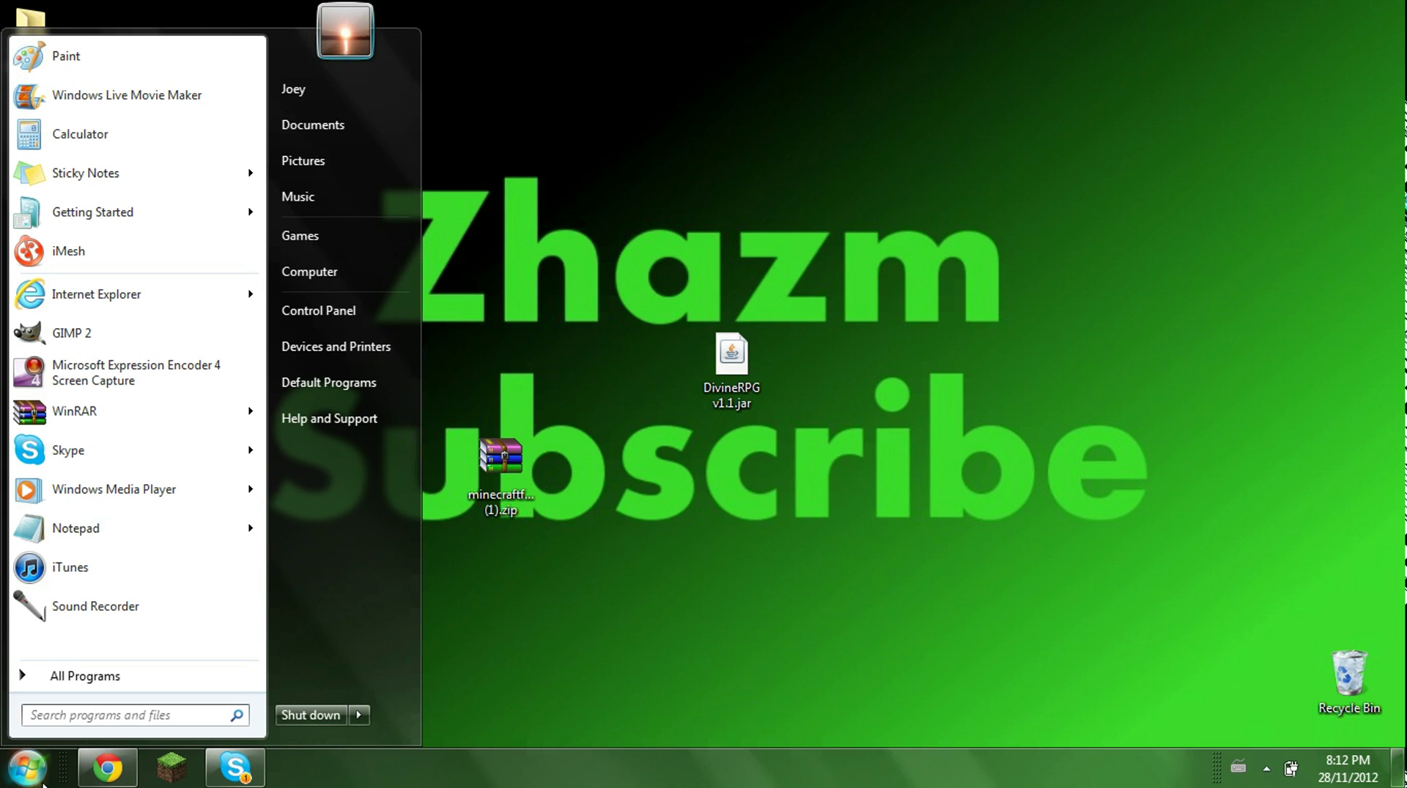
{"action": "type", "text": "%appdata%"}
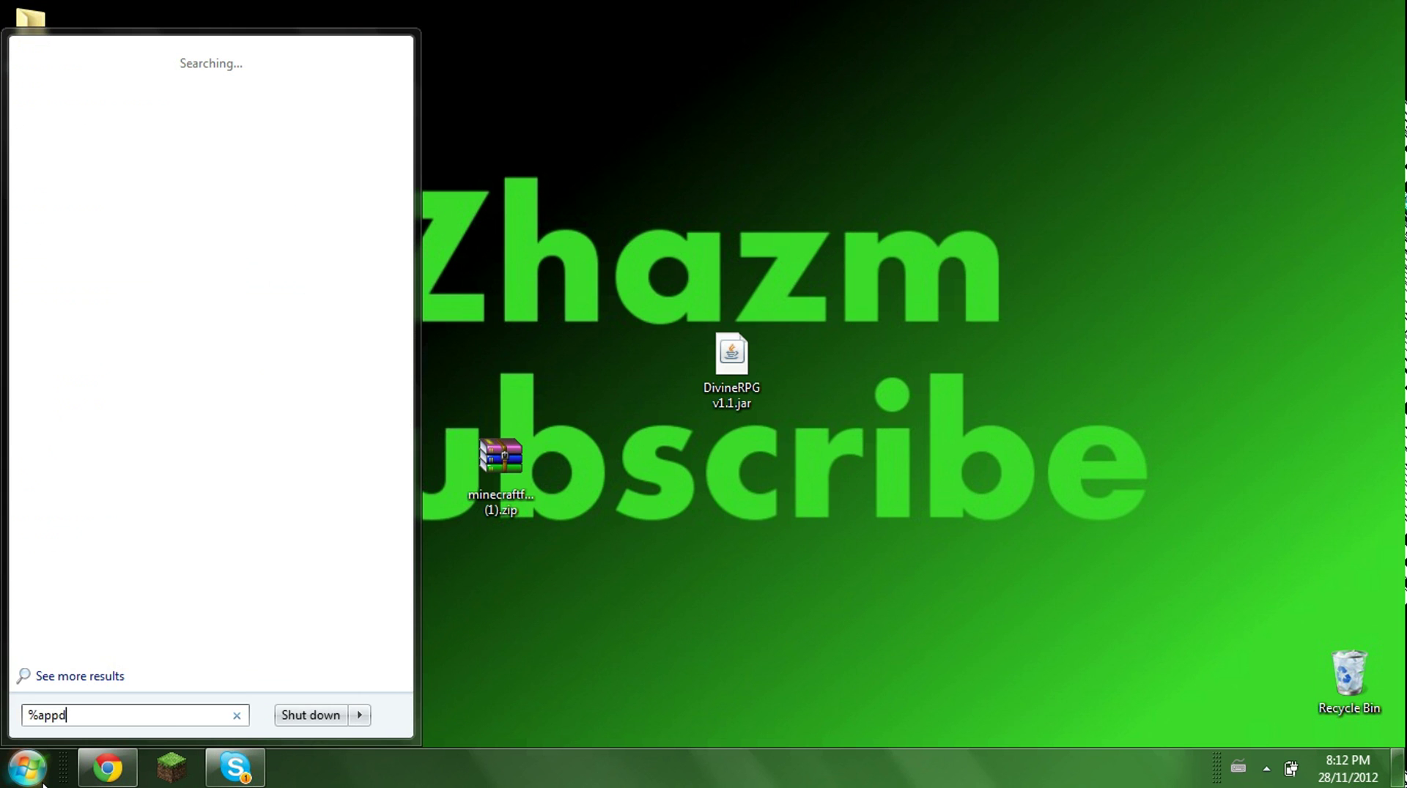
{"action": "key", "text": "Return"}
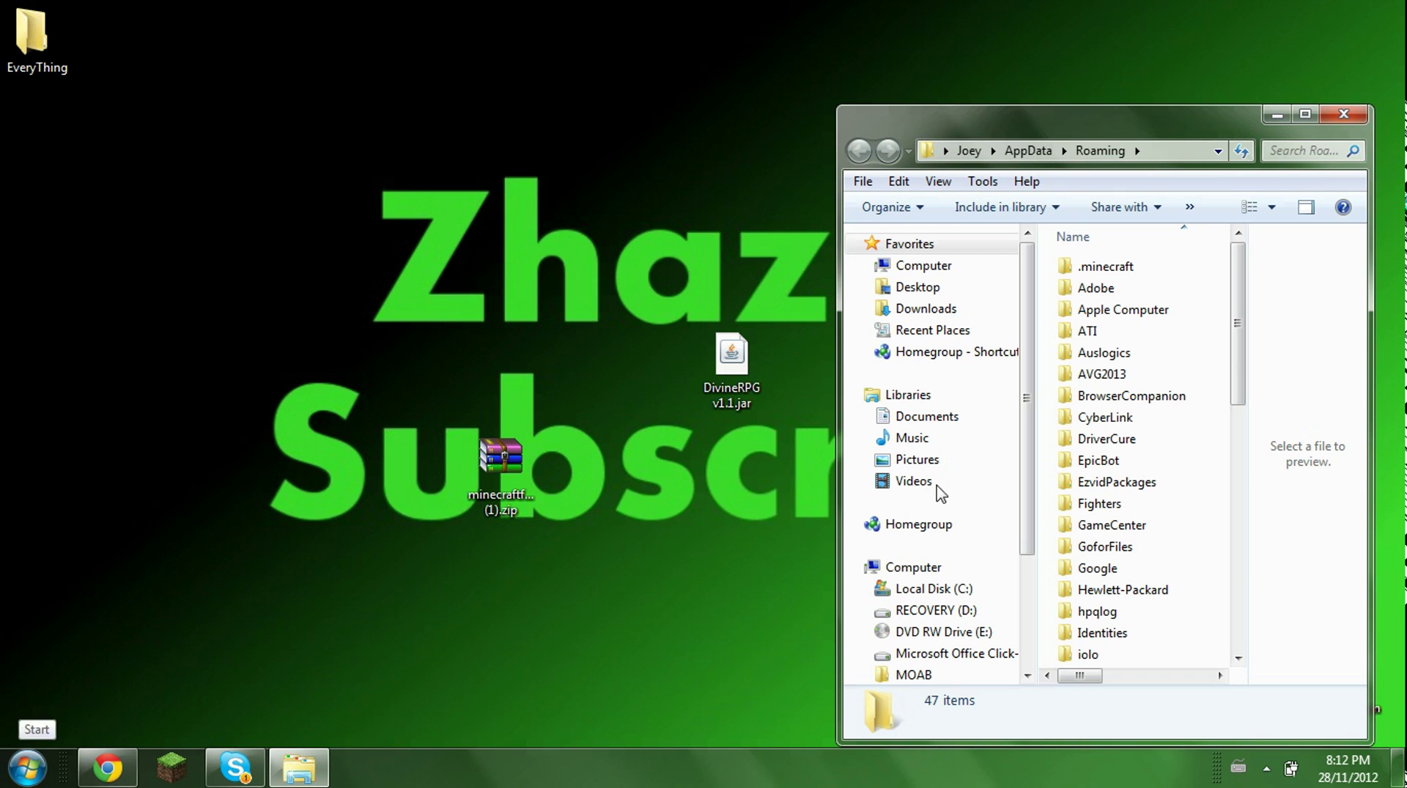
Step: Go into the .minecraft folder and then its mods subfolder
{"action": "left_click", "coordinate": [1082, 287]}
{"action": "double_click", "coordinate": [1092, 266]}
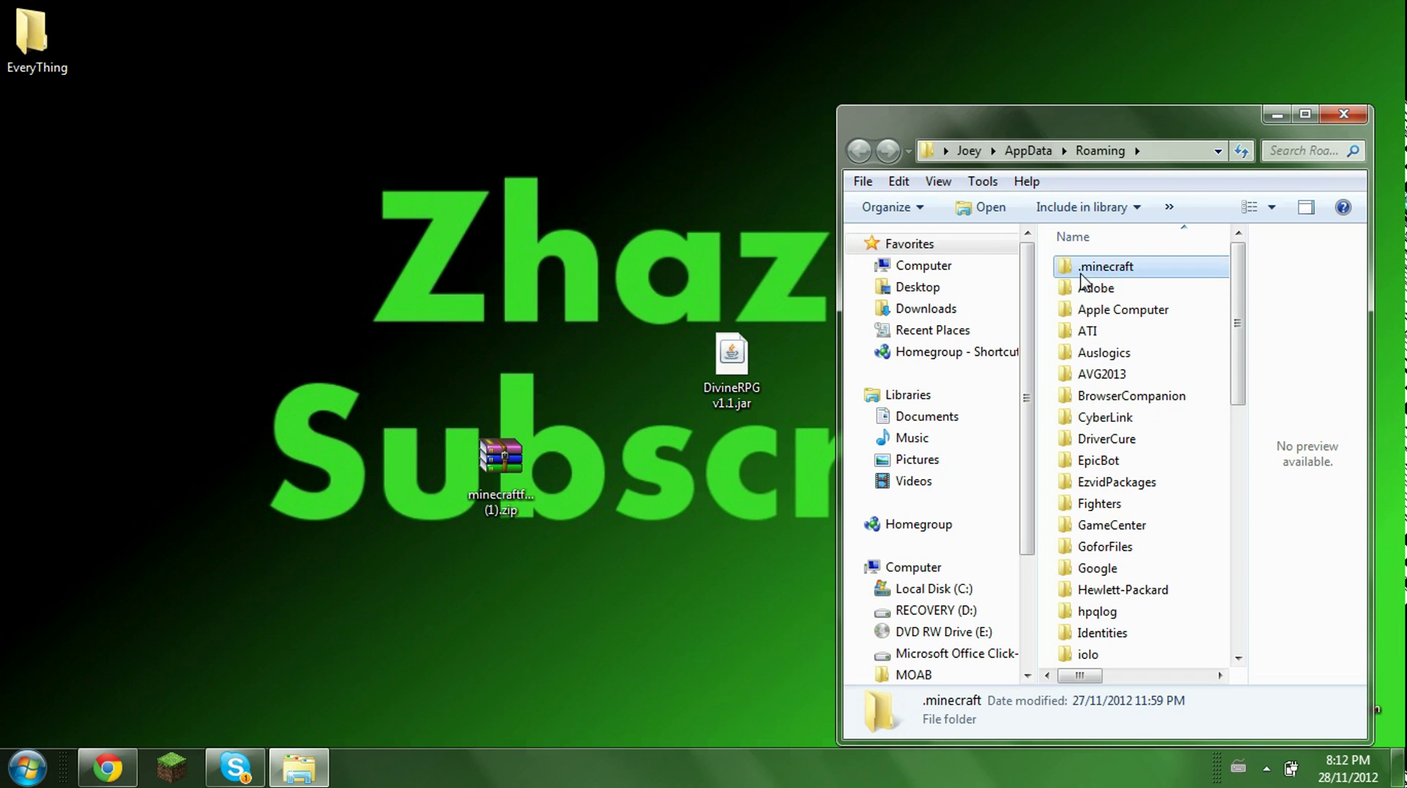
{"action": "left_click_drag", "start_coordinate": [1243, 280], "coordinate": [1257, 366]}
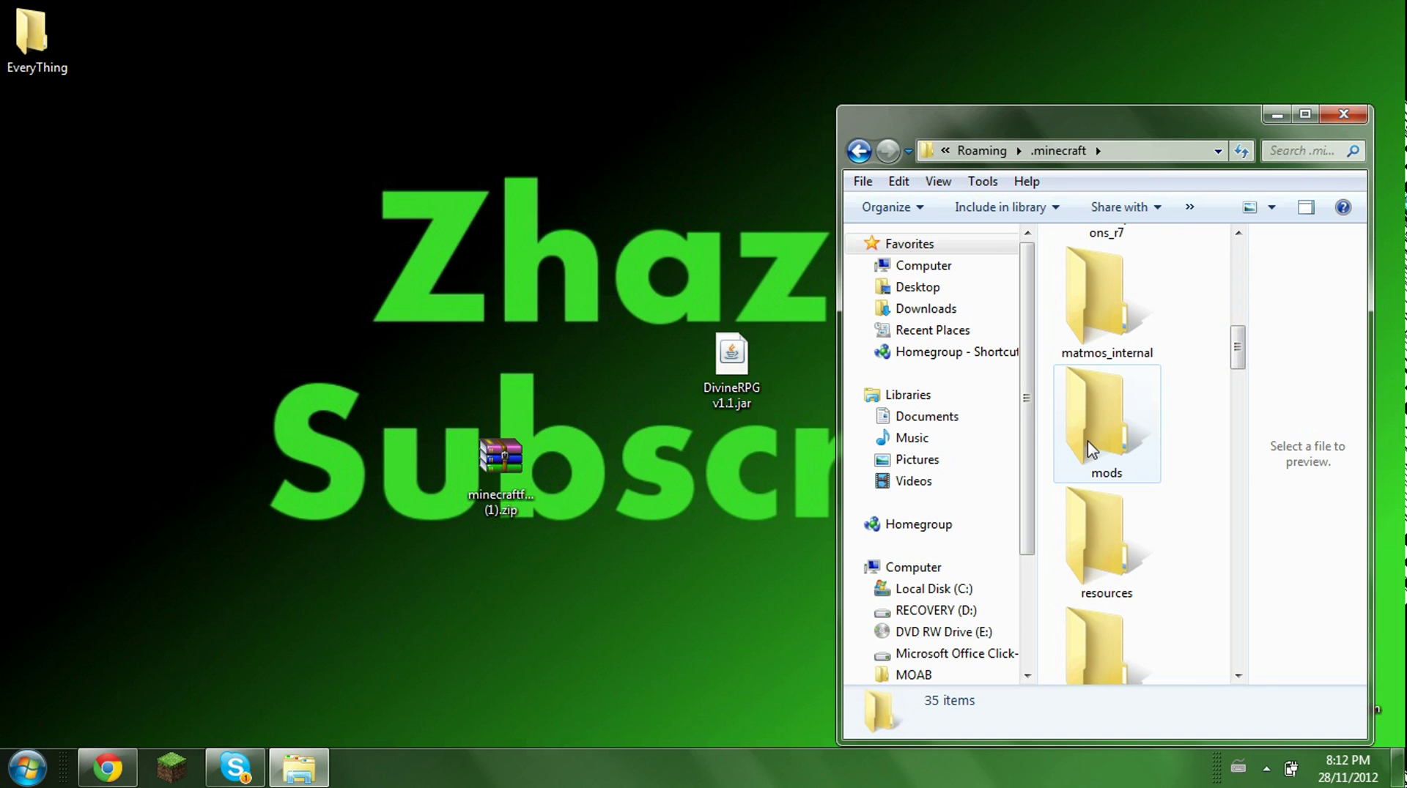
{"action": "mouse_move", "coordinate": [1092, 449]}
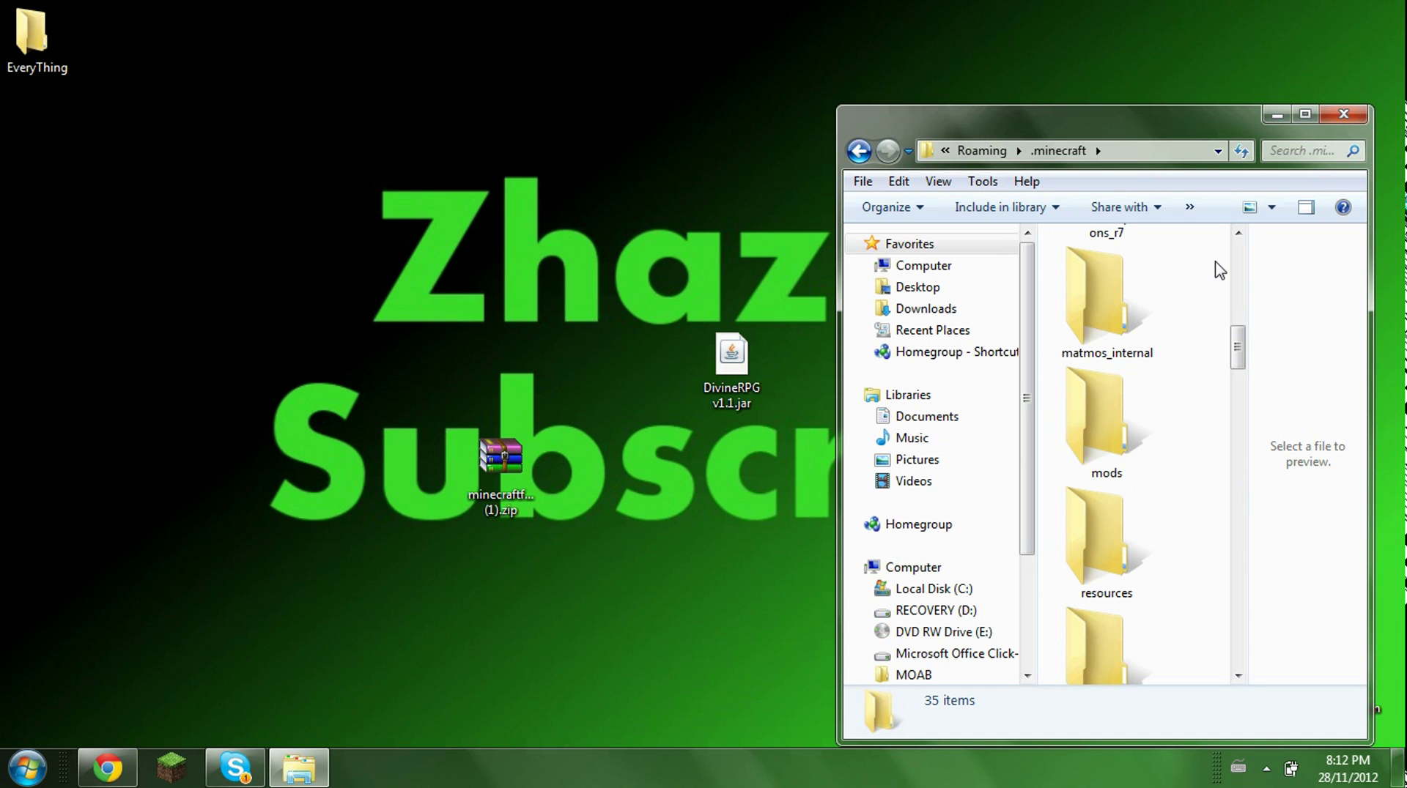
{"action": "double_click", "coordinate": [1141, 473]}
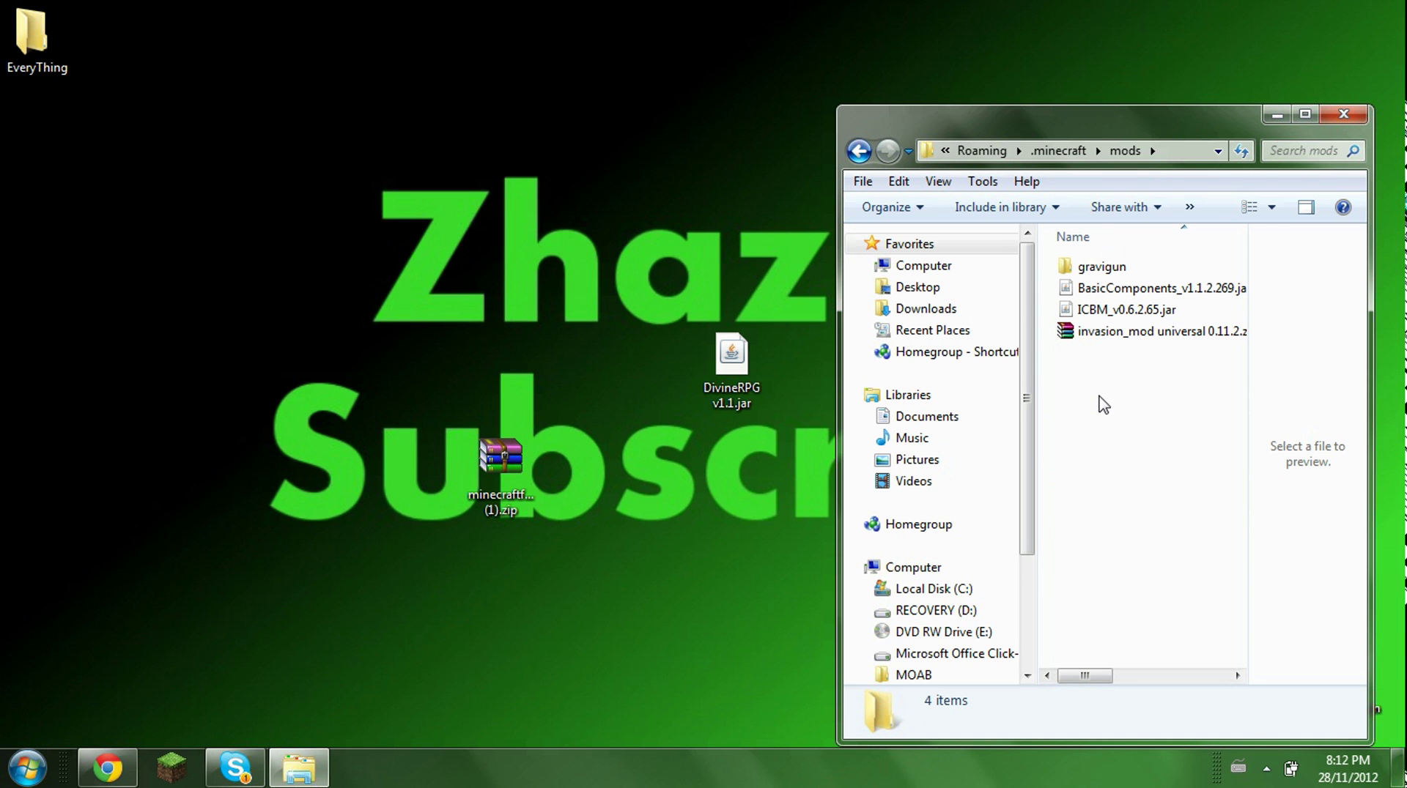
Step: Delete the gravigun folder from mods, sending it to the Recycle Bin
{"action": "left_click_drag", "start_coordinate": [1097, 394], "coordinate": [1093, 273]}
{"action": "left_click", "coordinate": [1092, 273]}
{"action": "right_click", "coordinate": [1092, 273]}
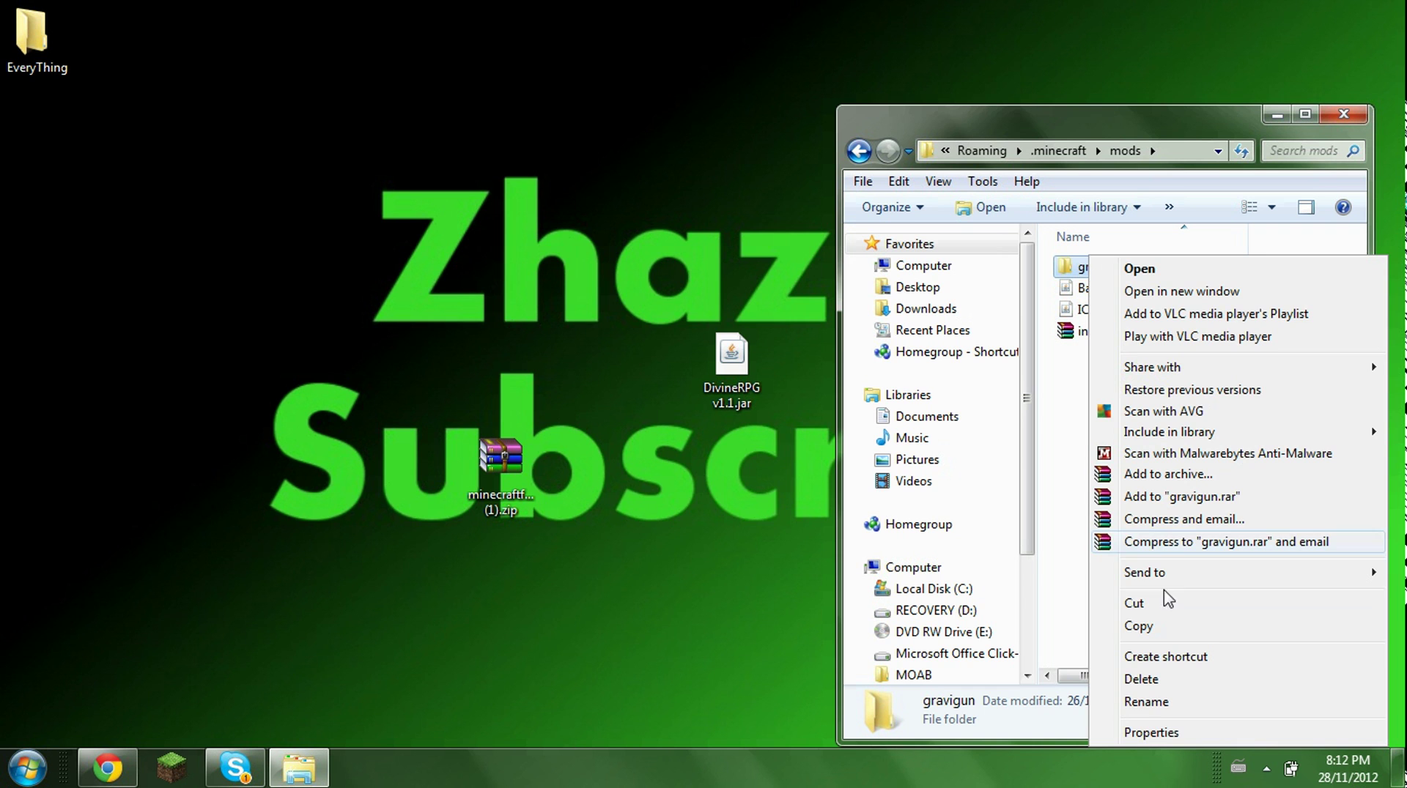
{"action": "left_click", "coordinate": [1152, 687]}
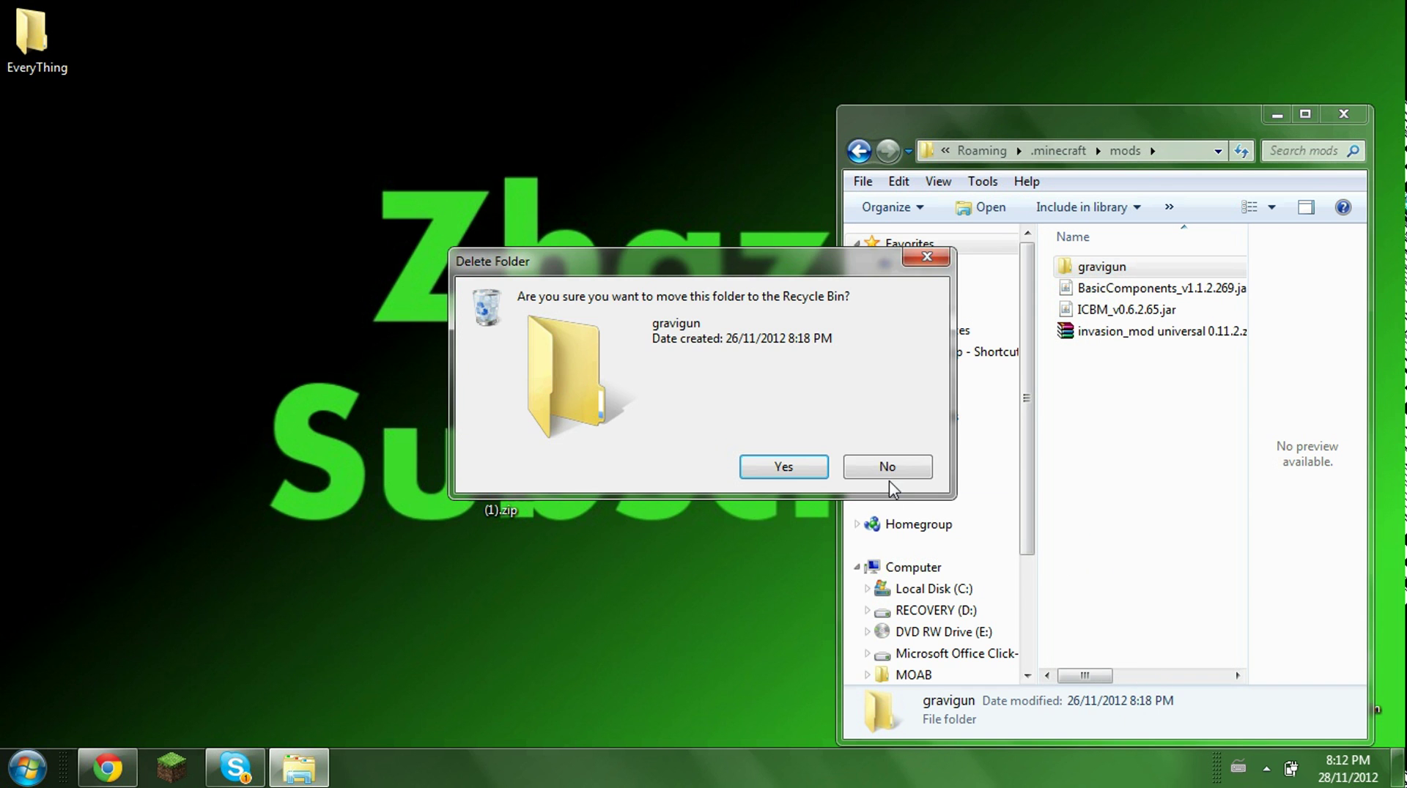
{"action": "left_click", "coordinate": [800, 476]}
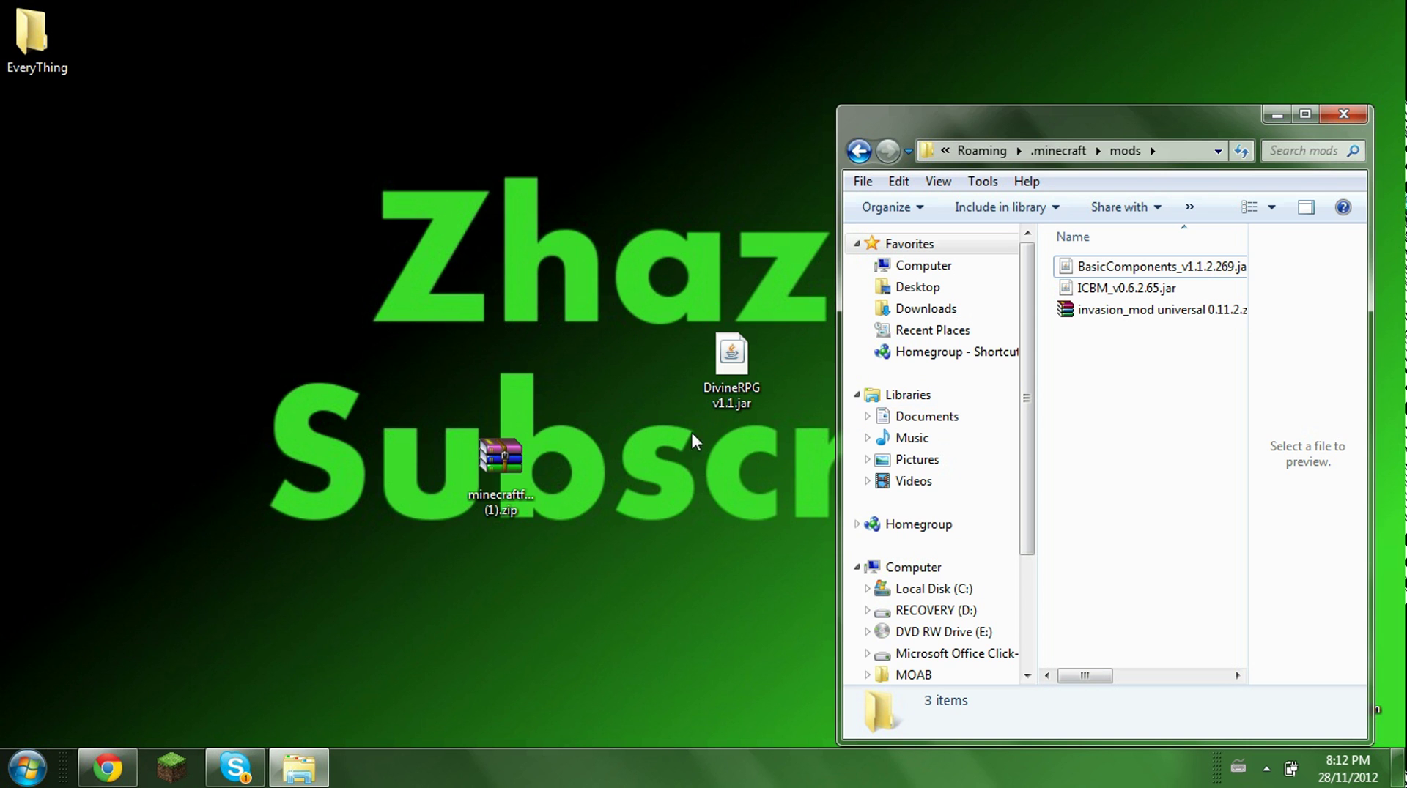
Step: Move DivineRPG v1.1.jar from the desktop into the mods folder
{"action": "left_click", "coordinate": [669, 478]}
{"action": "left_click", "coordinate": [735, 368]}
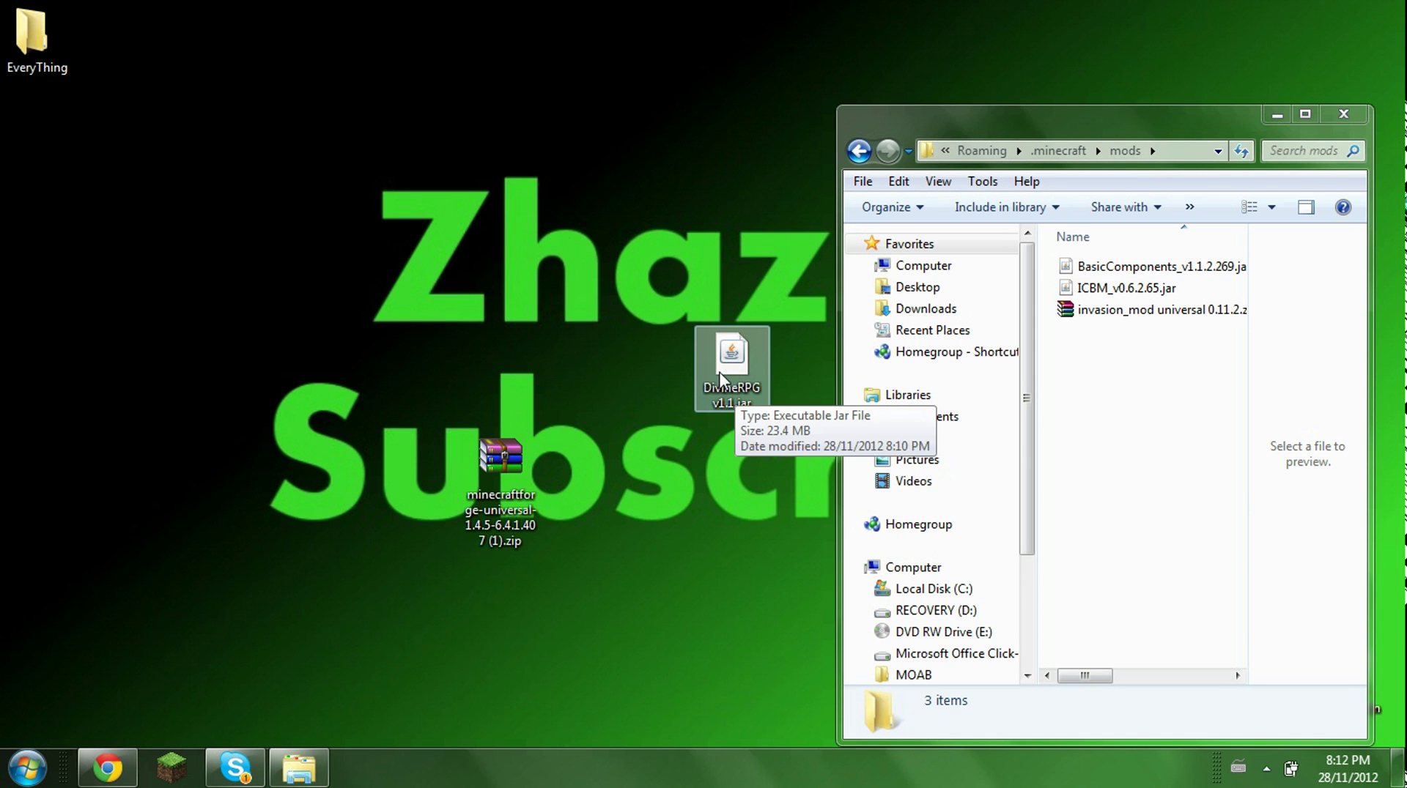
{"action": "mouse_move", "coordinate": [737, 370]}
{"action": "left_mouse_down"}
{"action": "mouse_move", "coordinate": [1140, 478]}
{"action": "mouse_move", "coordinate": [1097, 354]}
{"action": "mouse_move", "coordinate": [1099, 451]}
{"action": "left_mouse_up"}
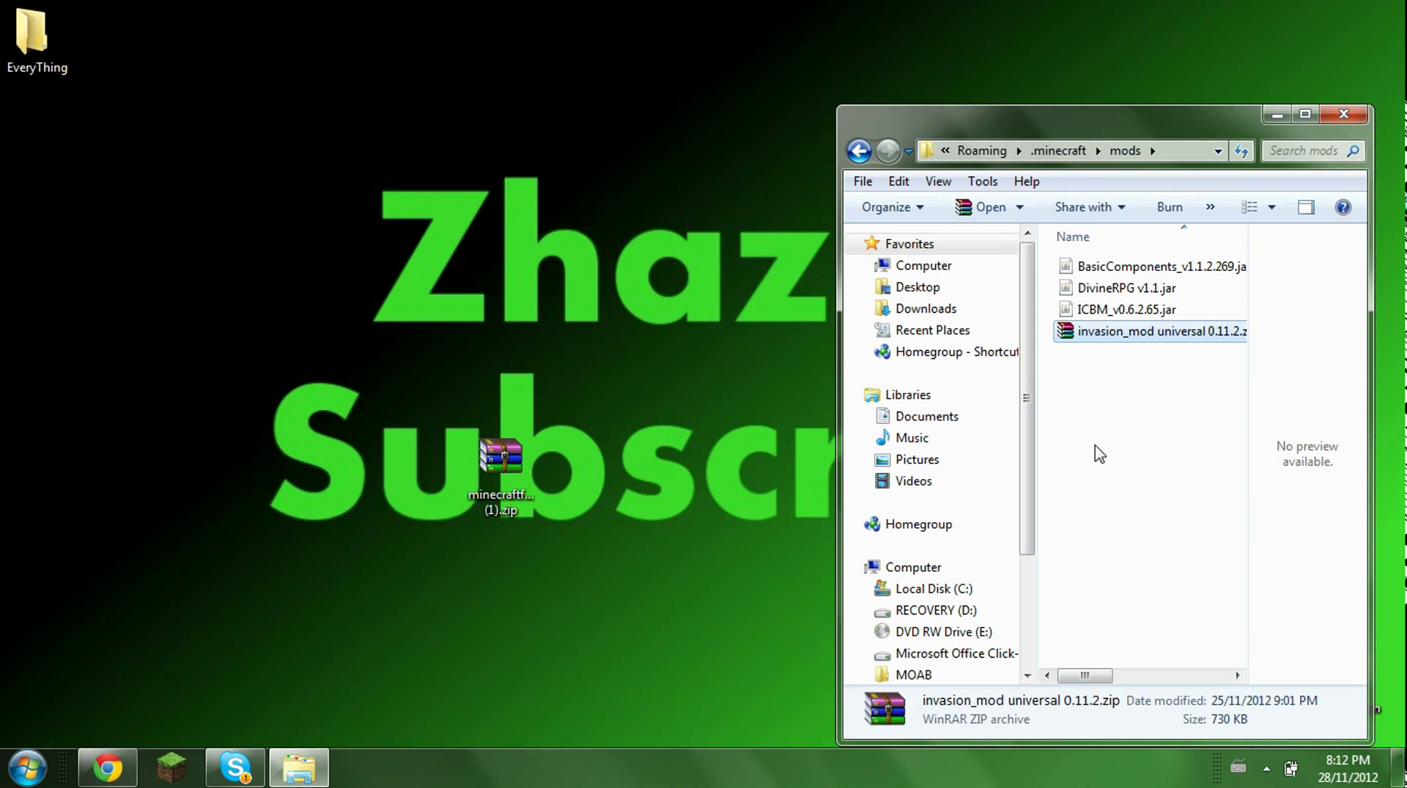
{"action": "left_click", "coordinate": [1099, 453]}
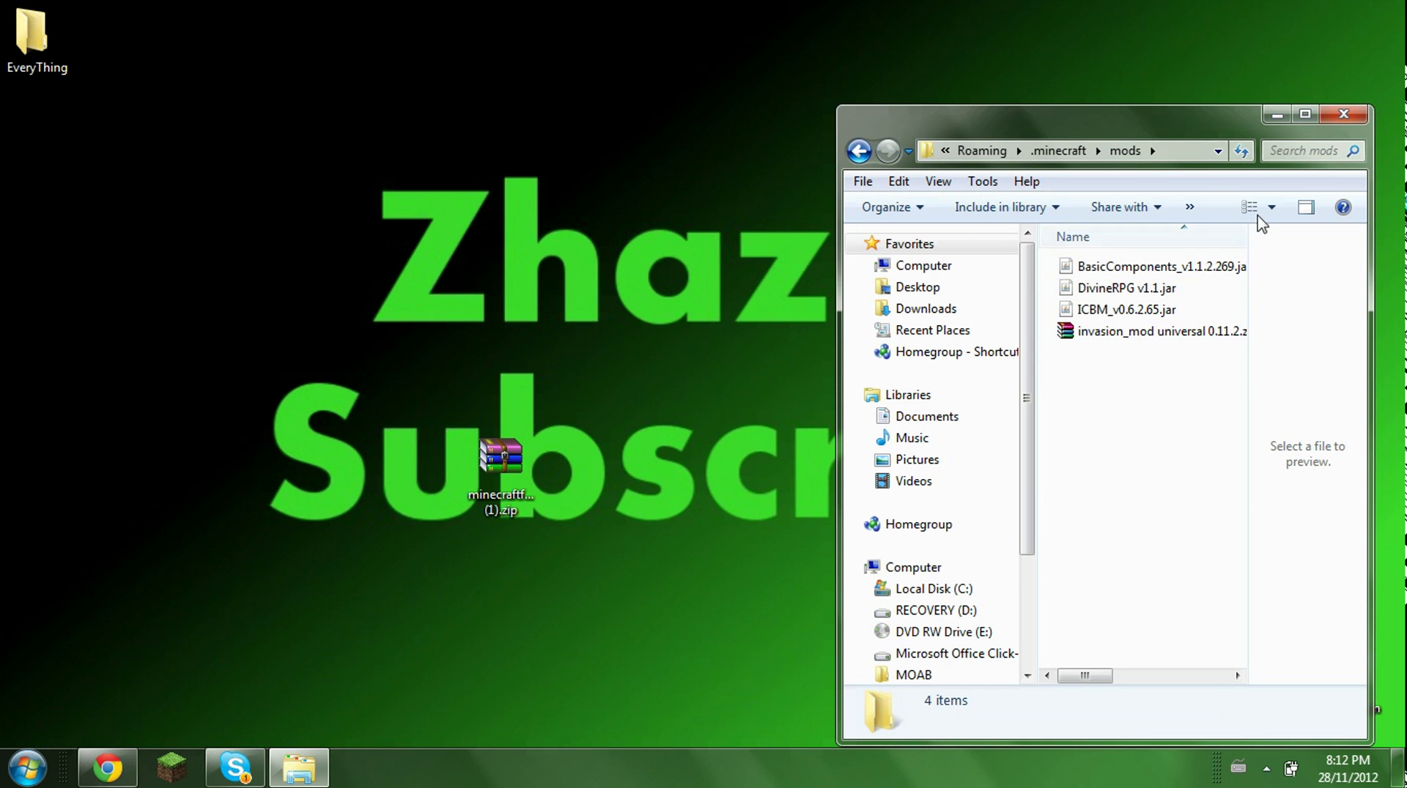
Step: Close the mods folder window and log in through the Minecraft Launcher from the taskbar
{"action": "left_click", "coordinate": [1347, 115]}
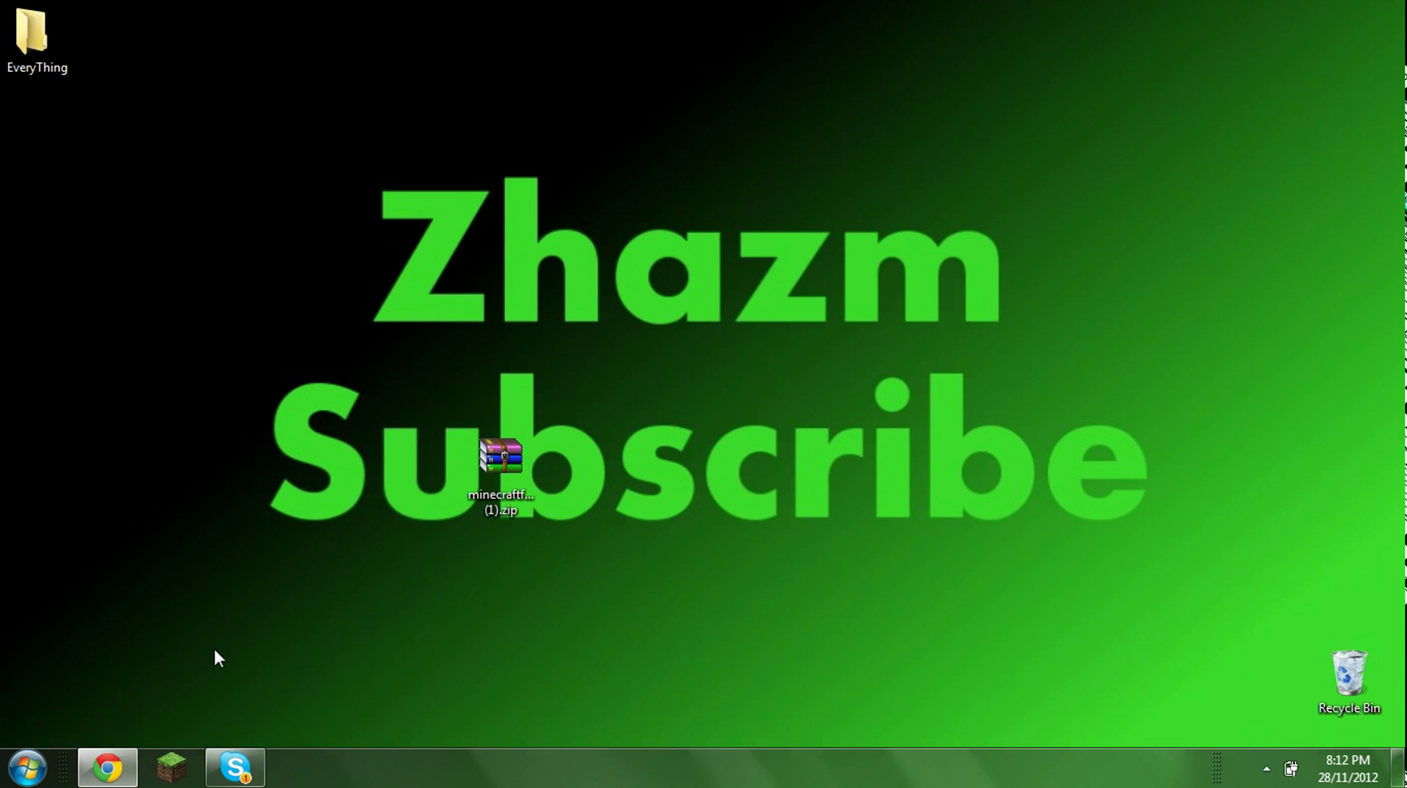
{"action": "left_click", "coordinate": [168, 768]}
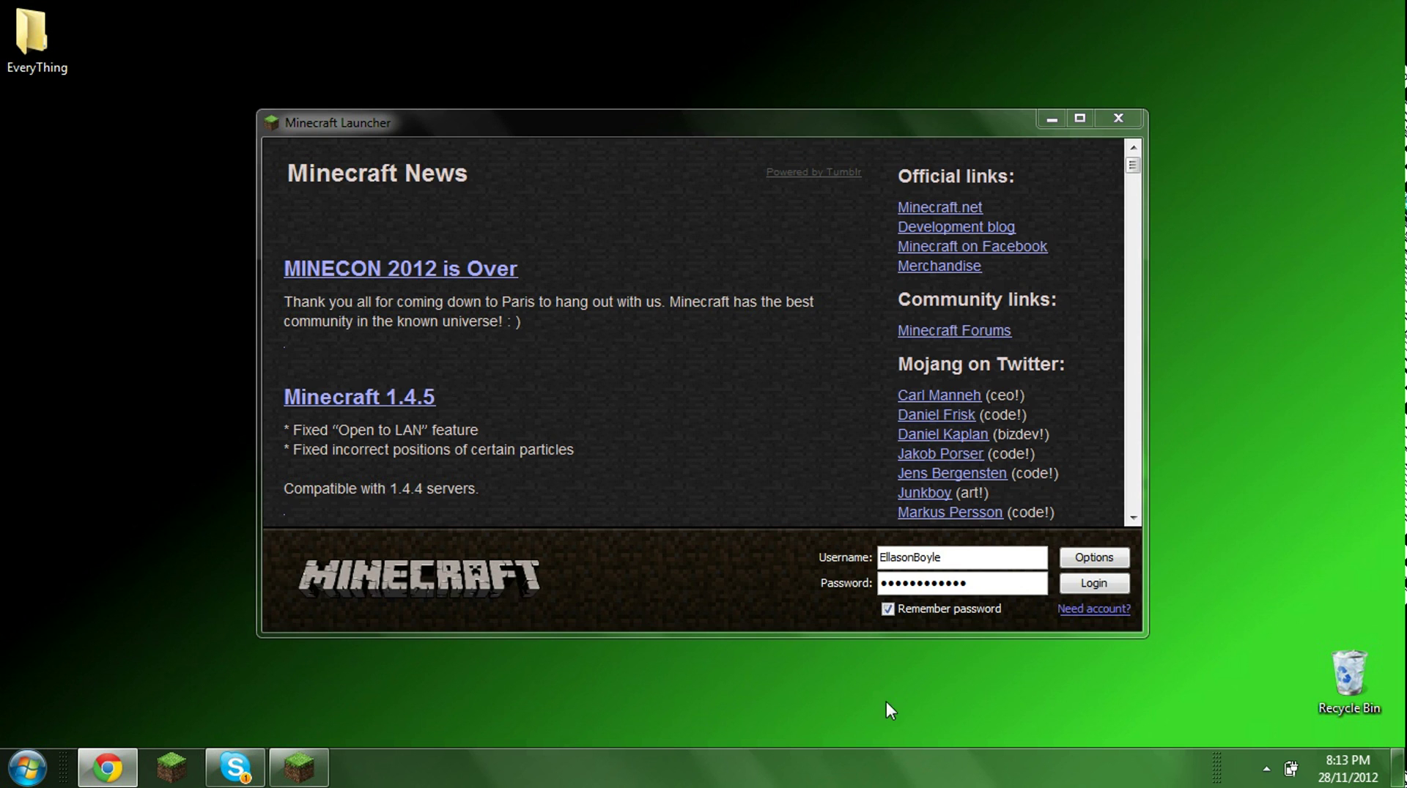
{"action": "left_click", "coordinate": [1092, 586]}
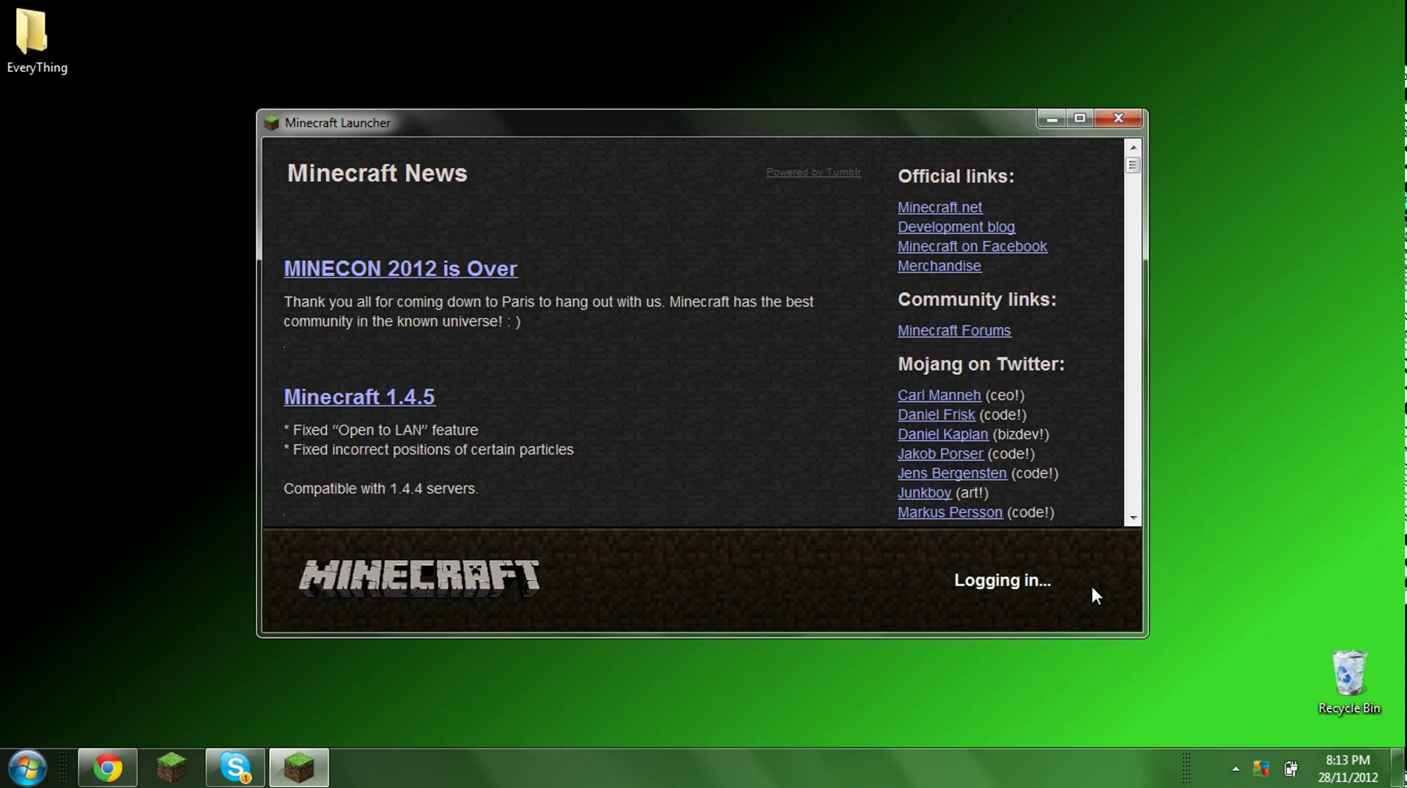